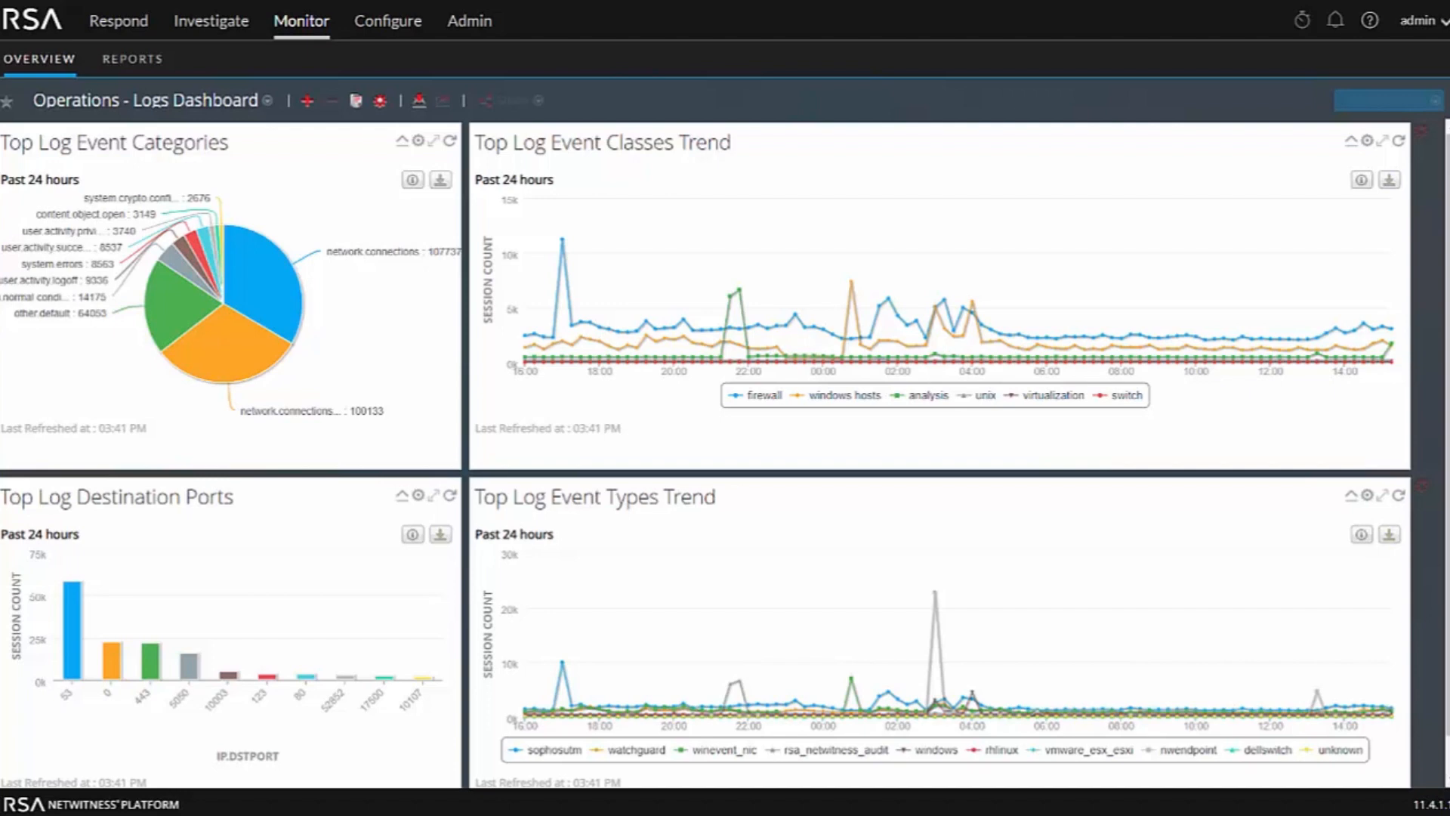
Create a new dashboard titled Sample Dashboard
click(266, 104)
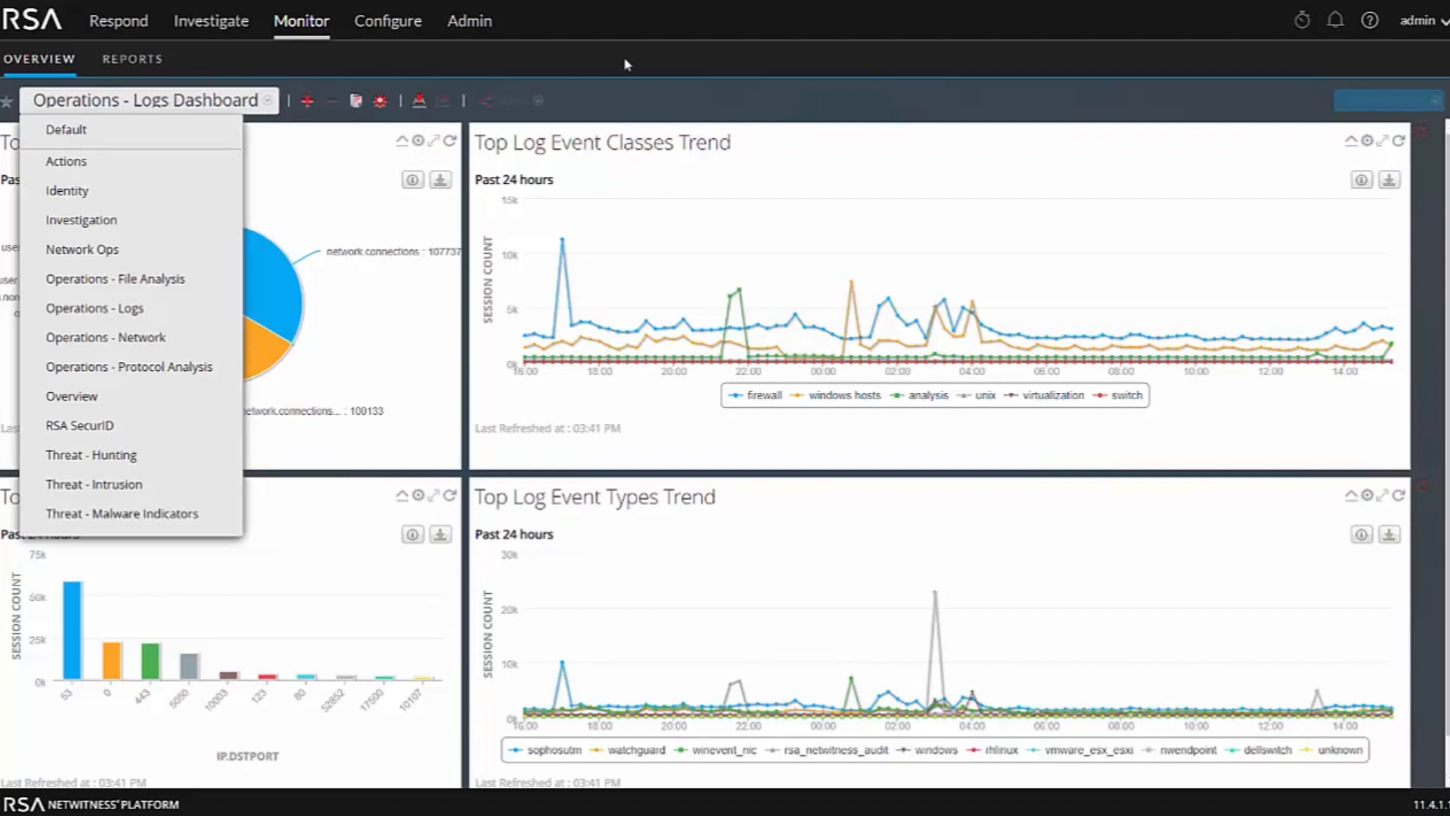
click(651, 100)
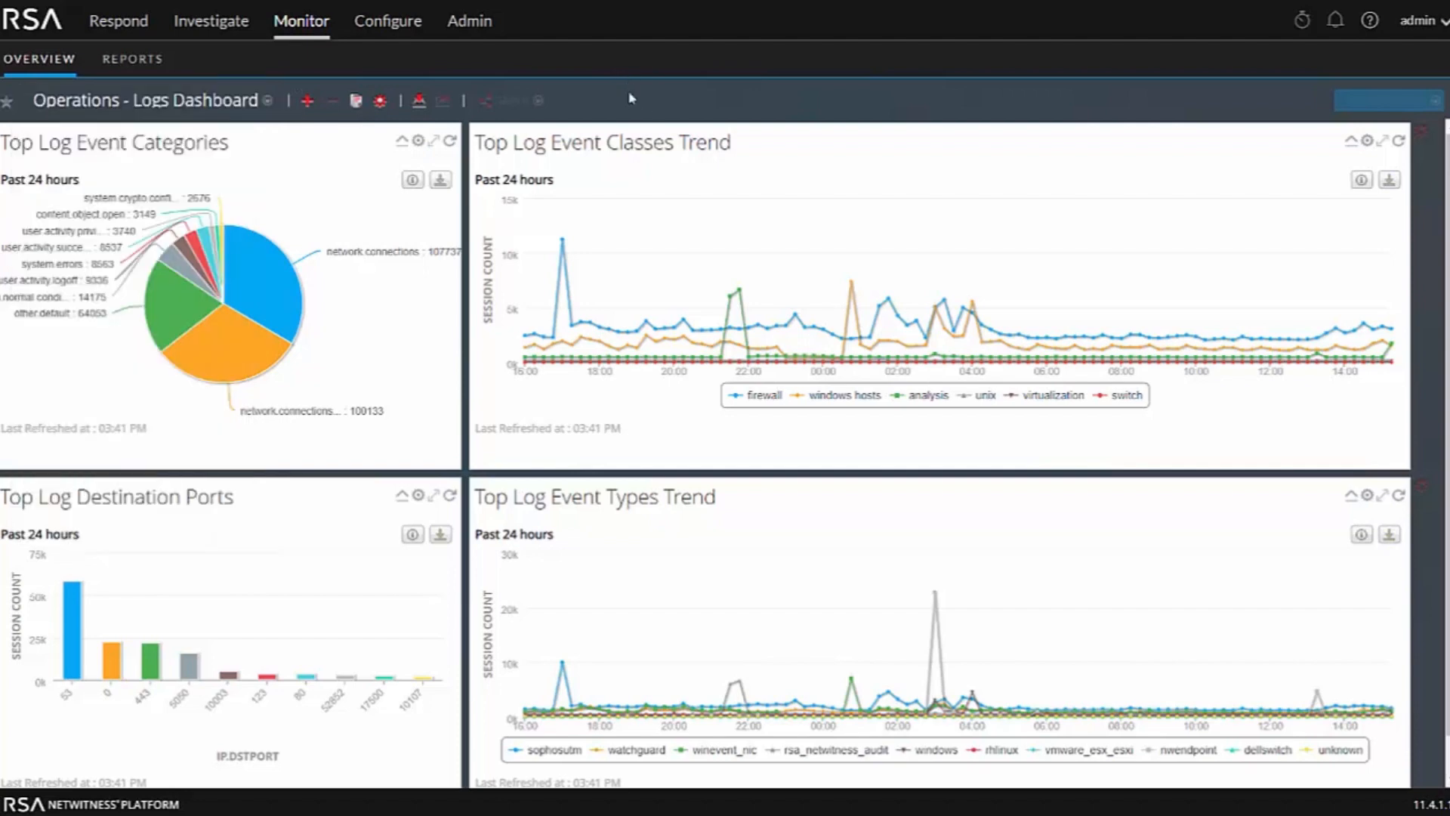
click(305, 103)
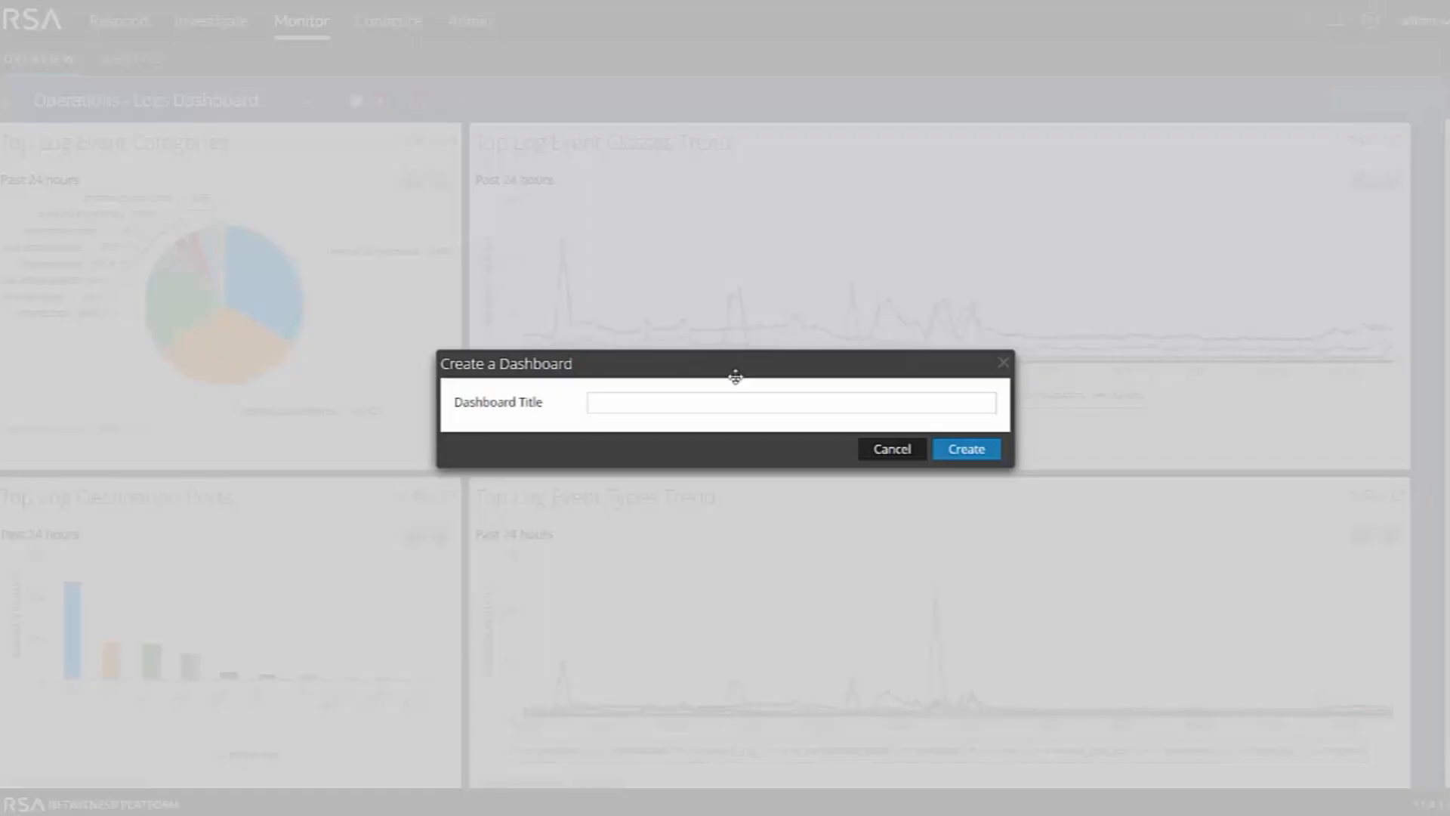
click(723, 404)
text(Sample Dashboard)
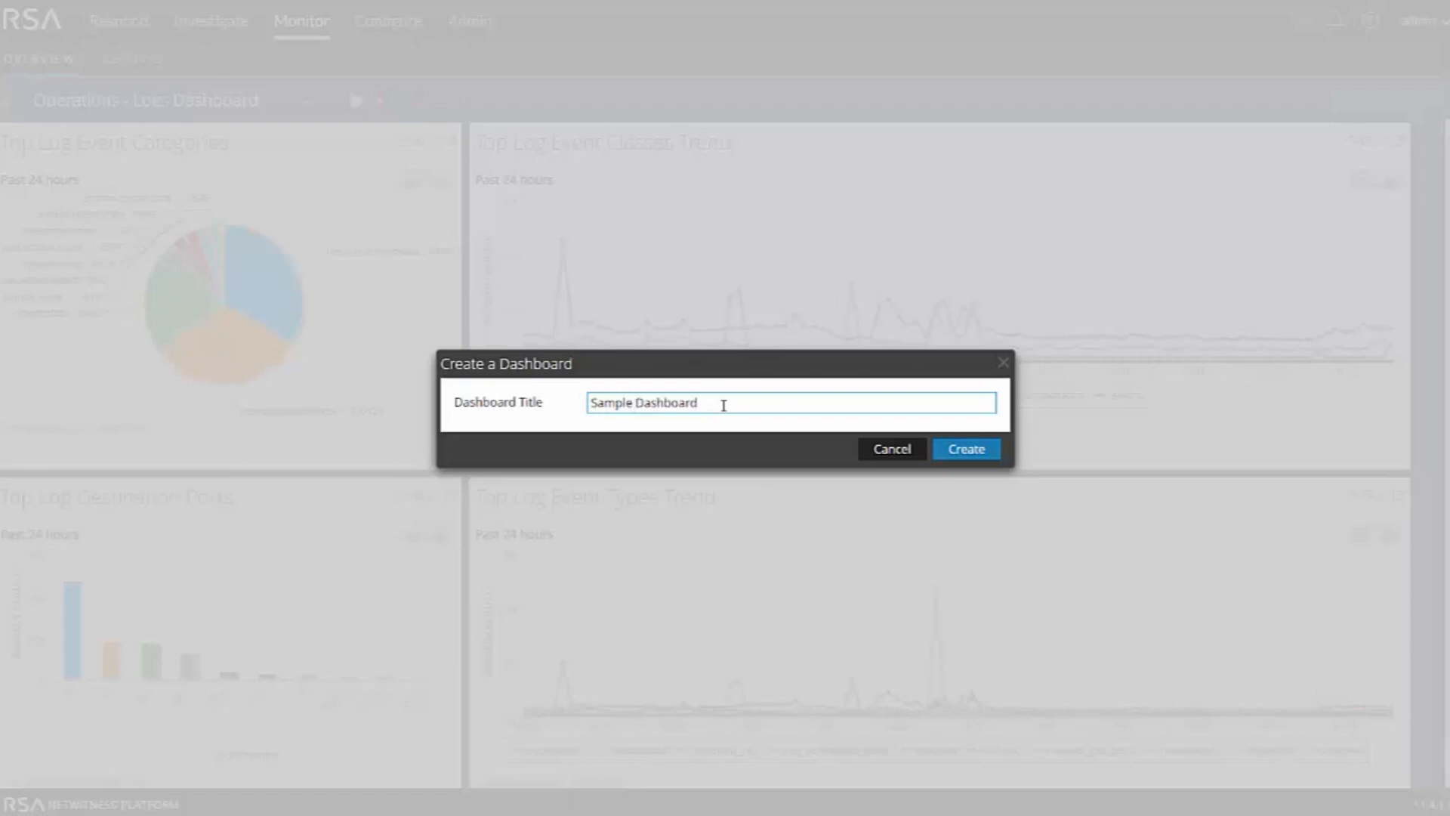
click(964, 454)
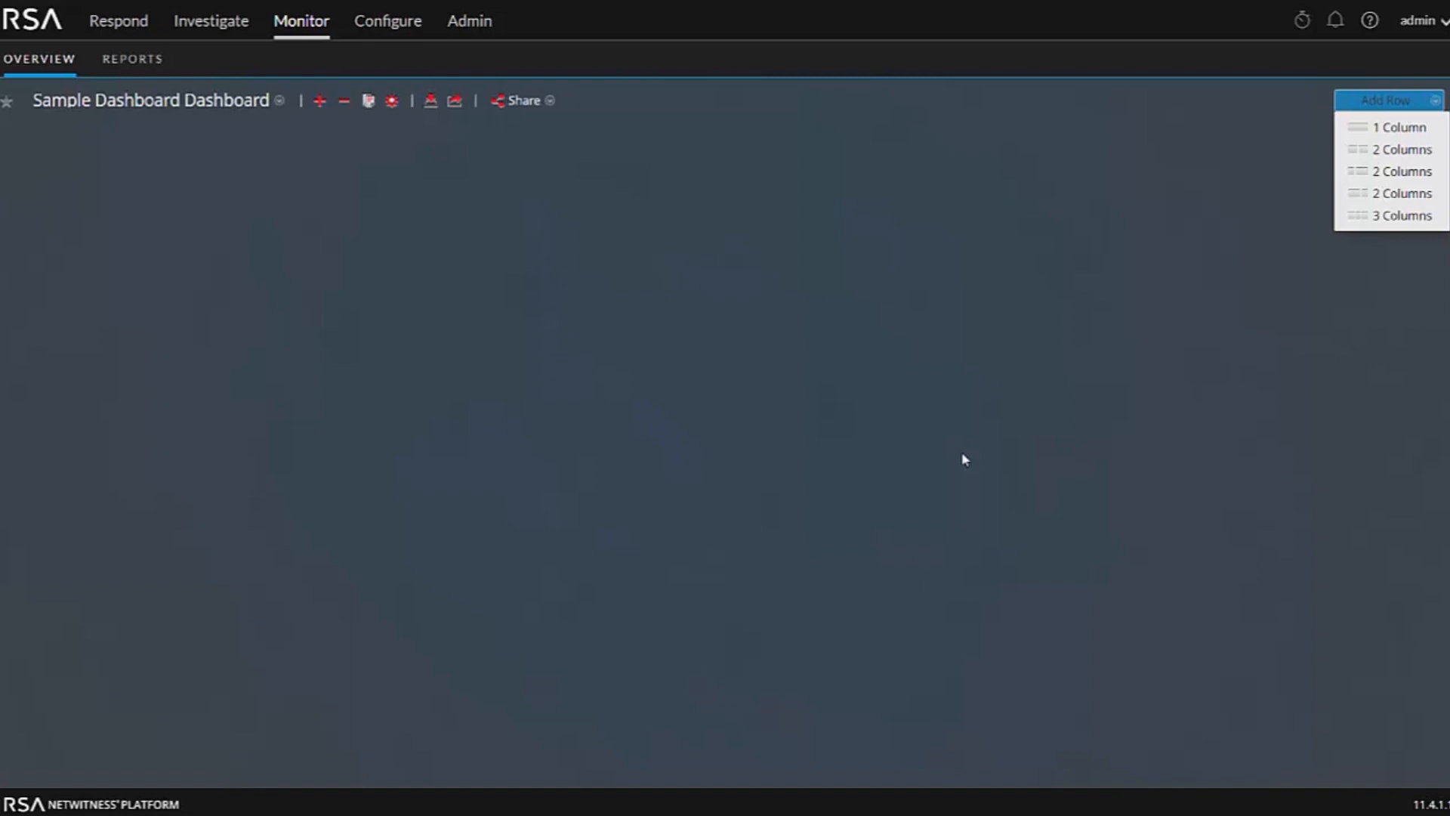
Add a two-column row and start a Reports Realtime Chart dashlet in its first cell
click(1401, 151)
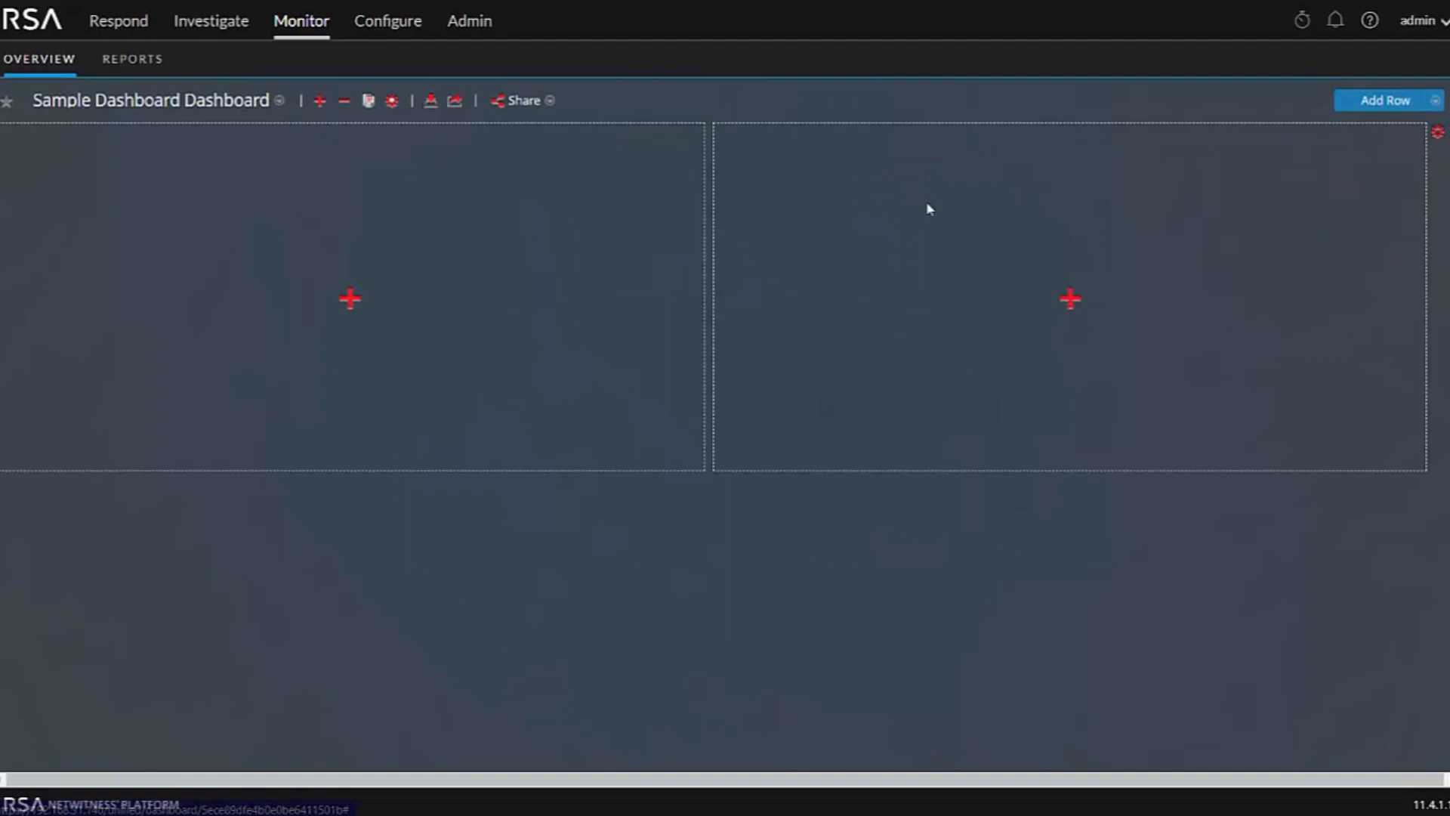
click(350, 299)
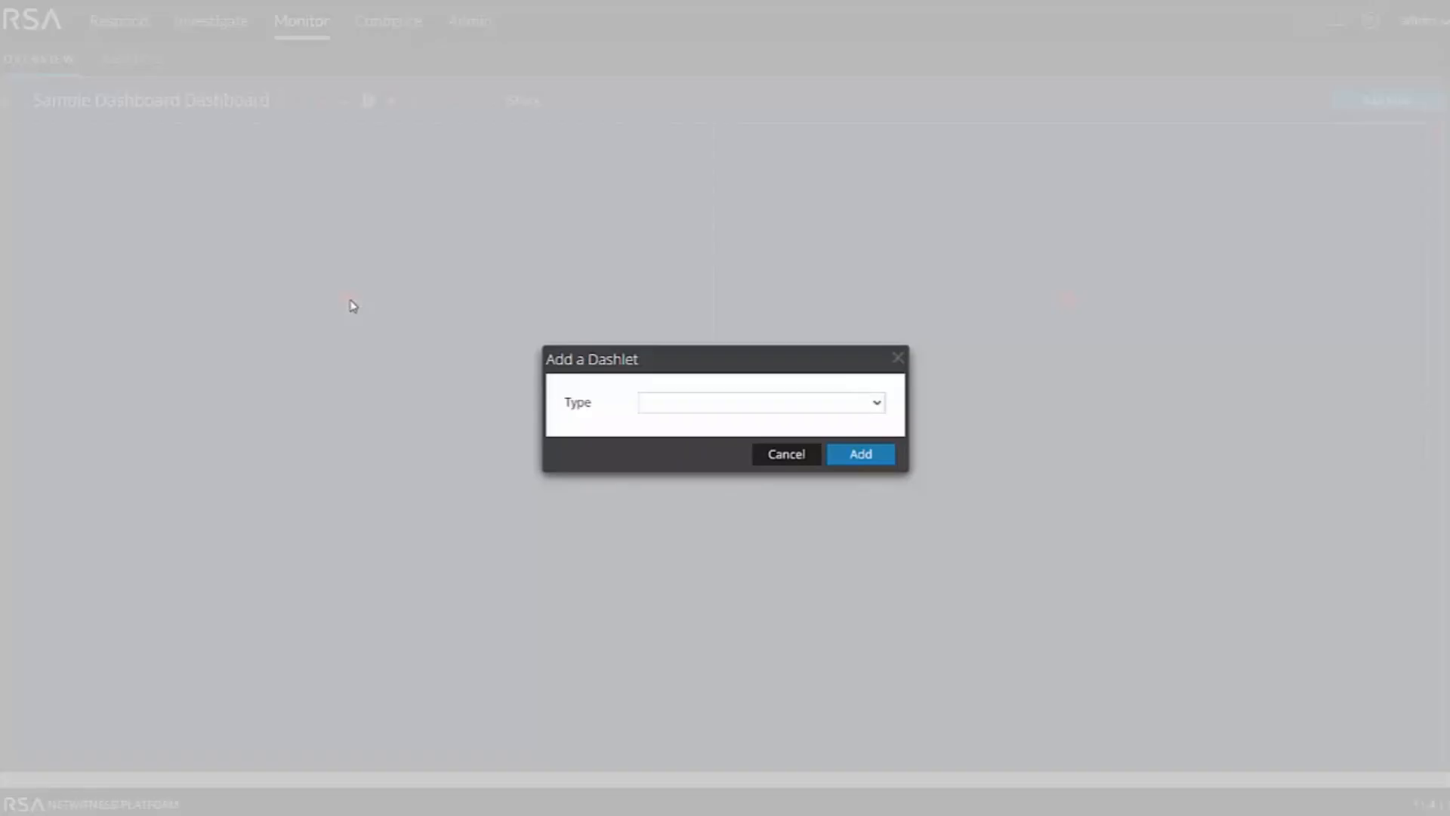
click(873, 406)
scroll(757, 630, down, 3)
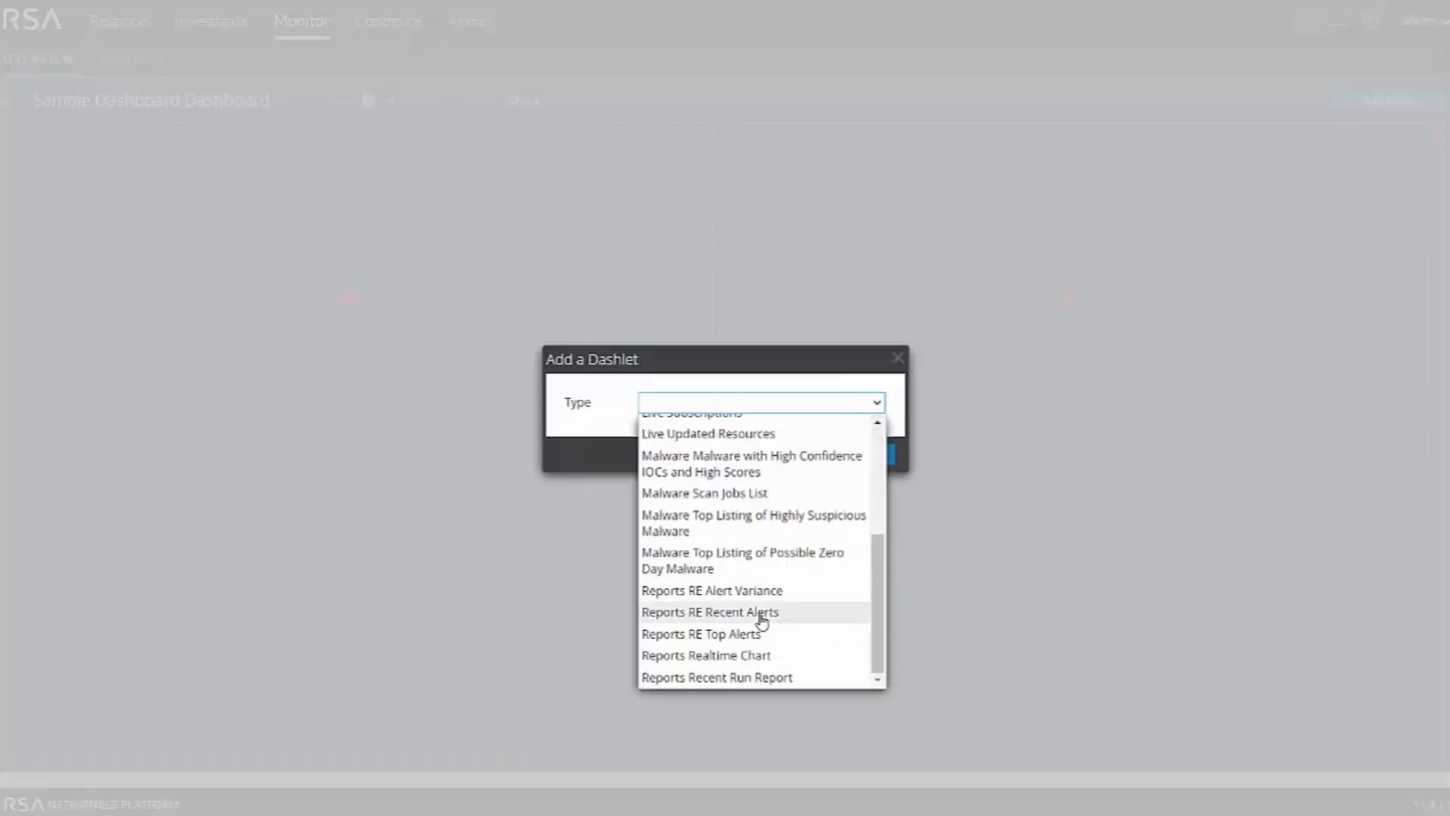
click(744, 656)
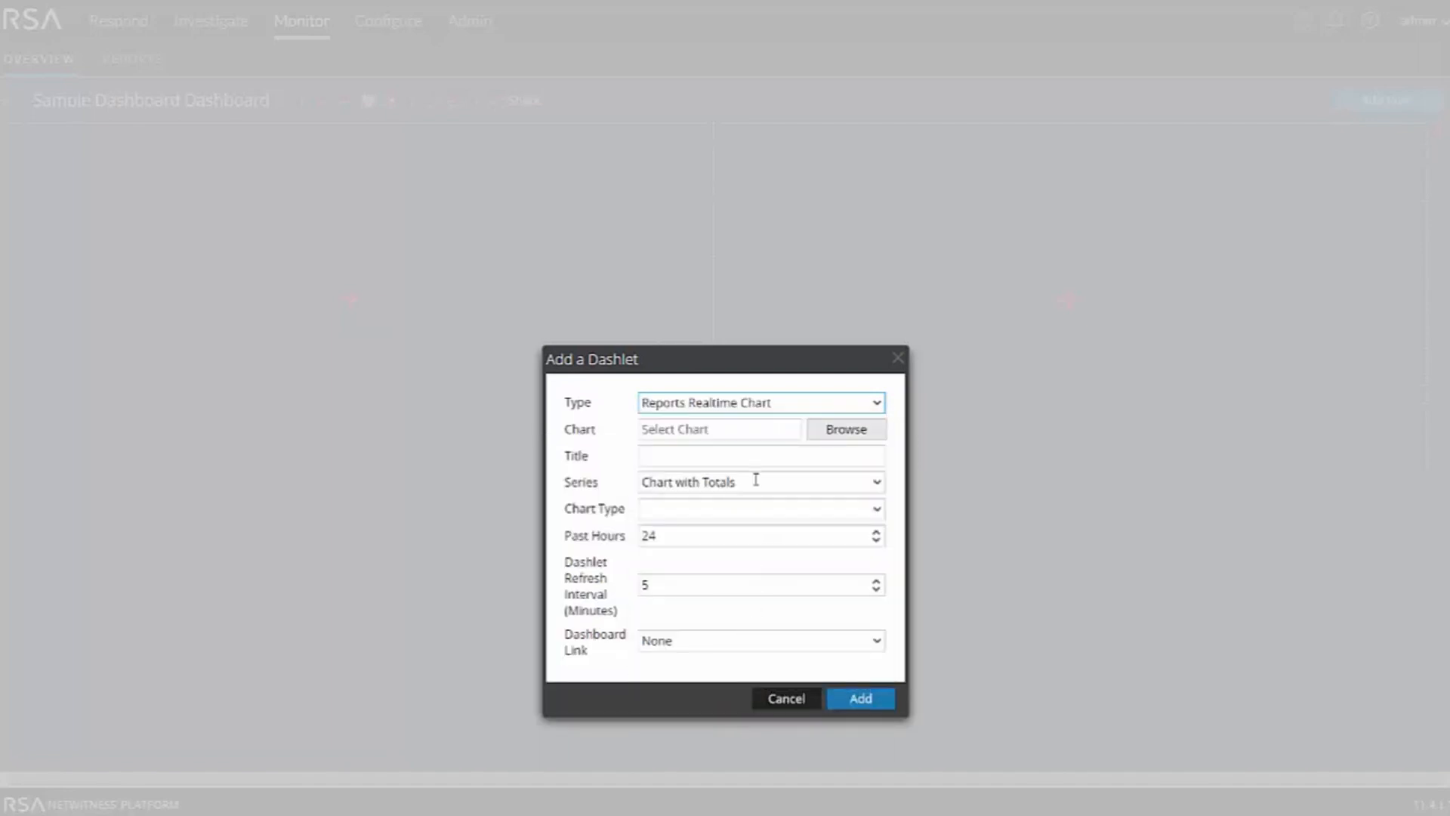
Browse the chart list and select the Firewall Events chart for the dashlet
click(849, 429)
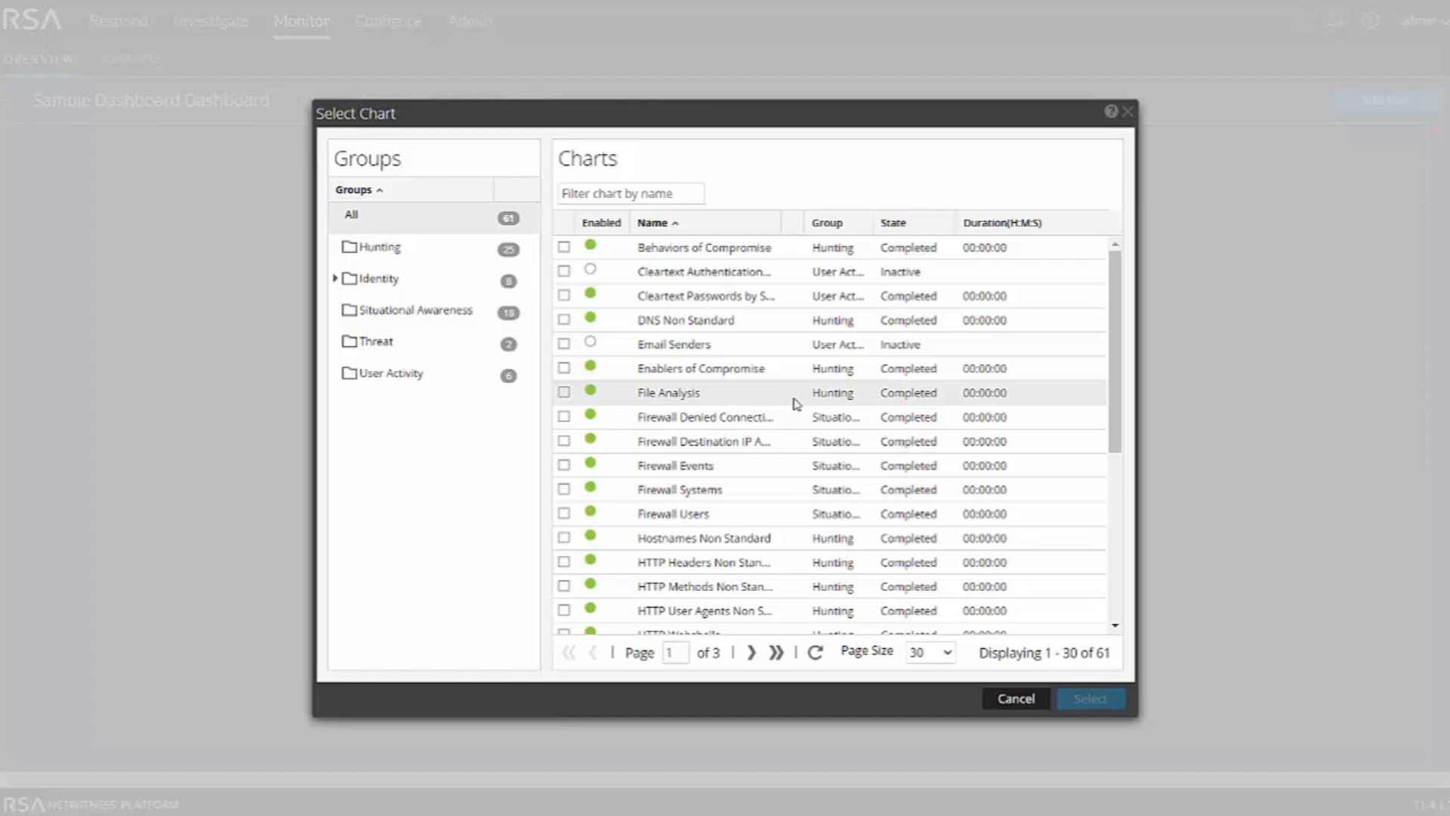
scroll(758, 463, down, 5)
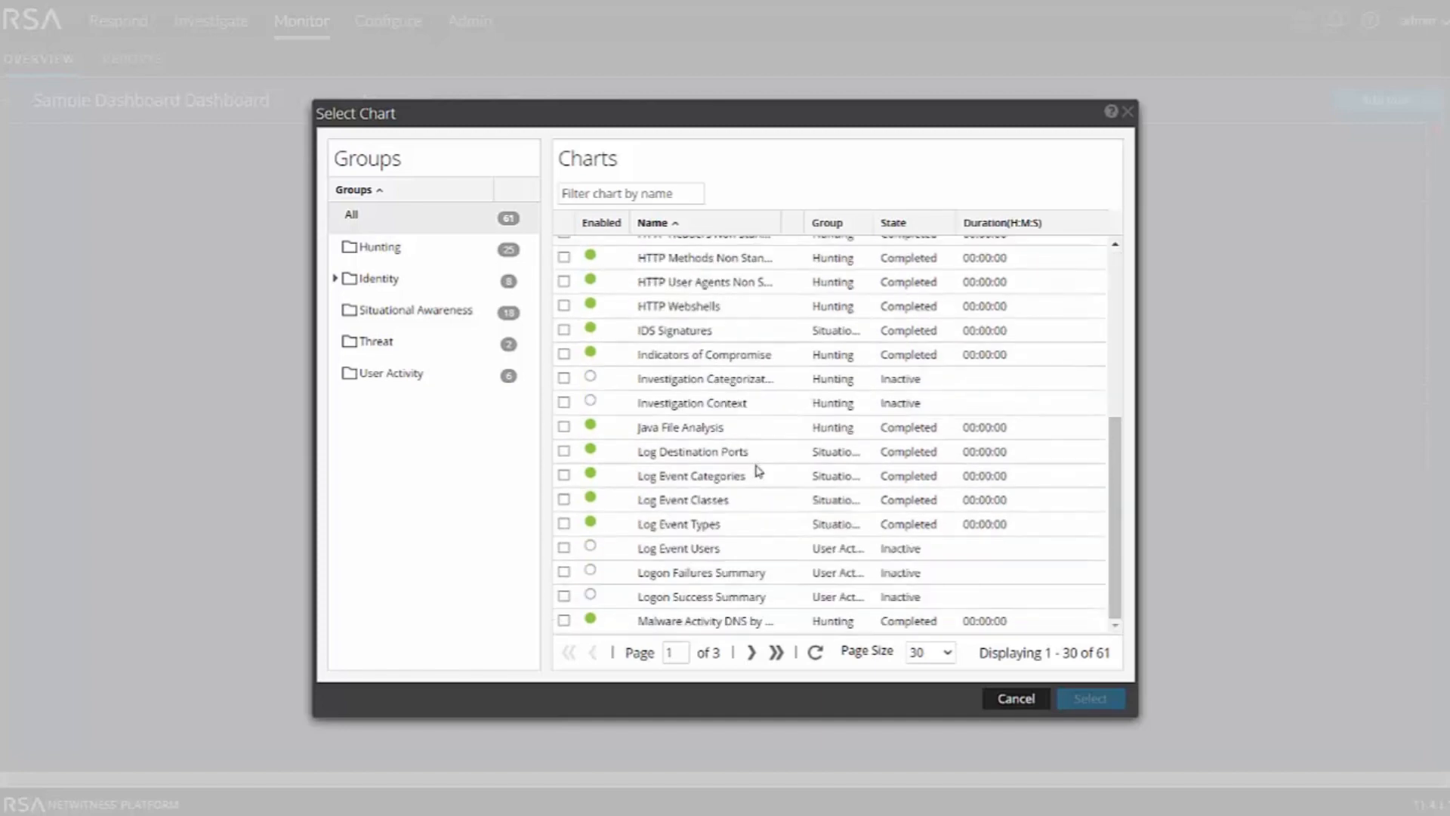
click(751, 653)
click(751, 654)
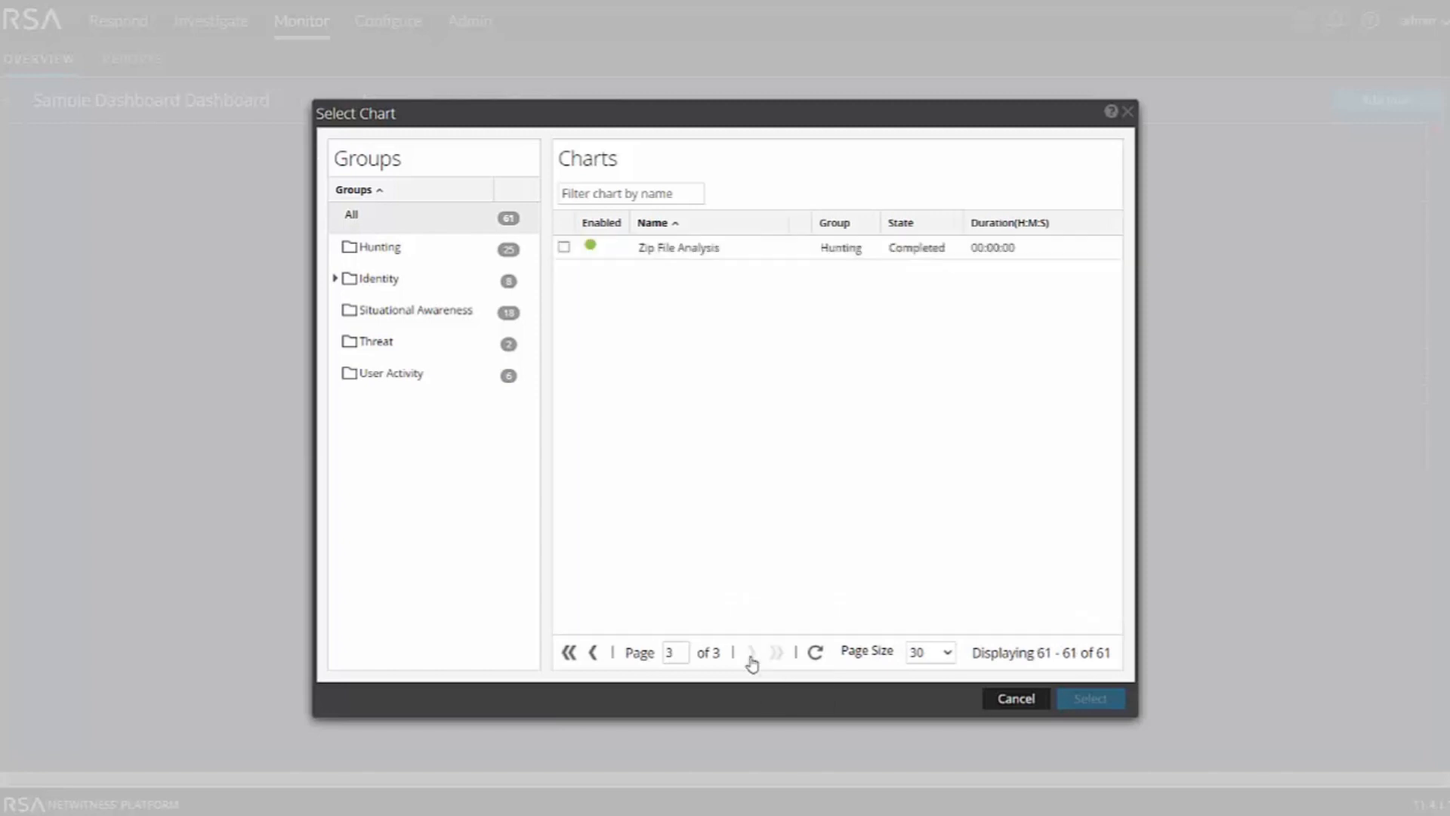
click(593, 659)
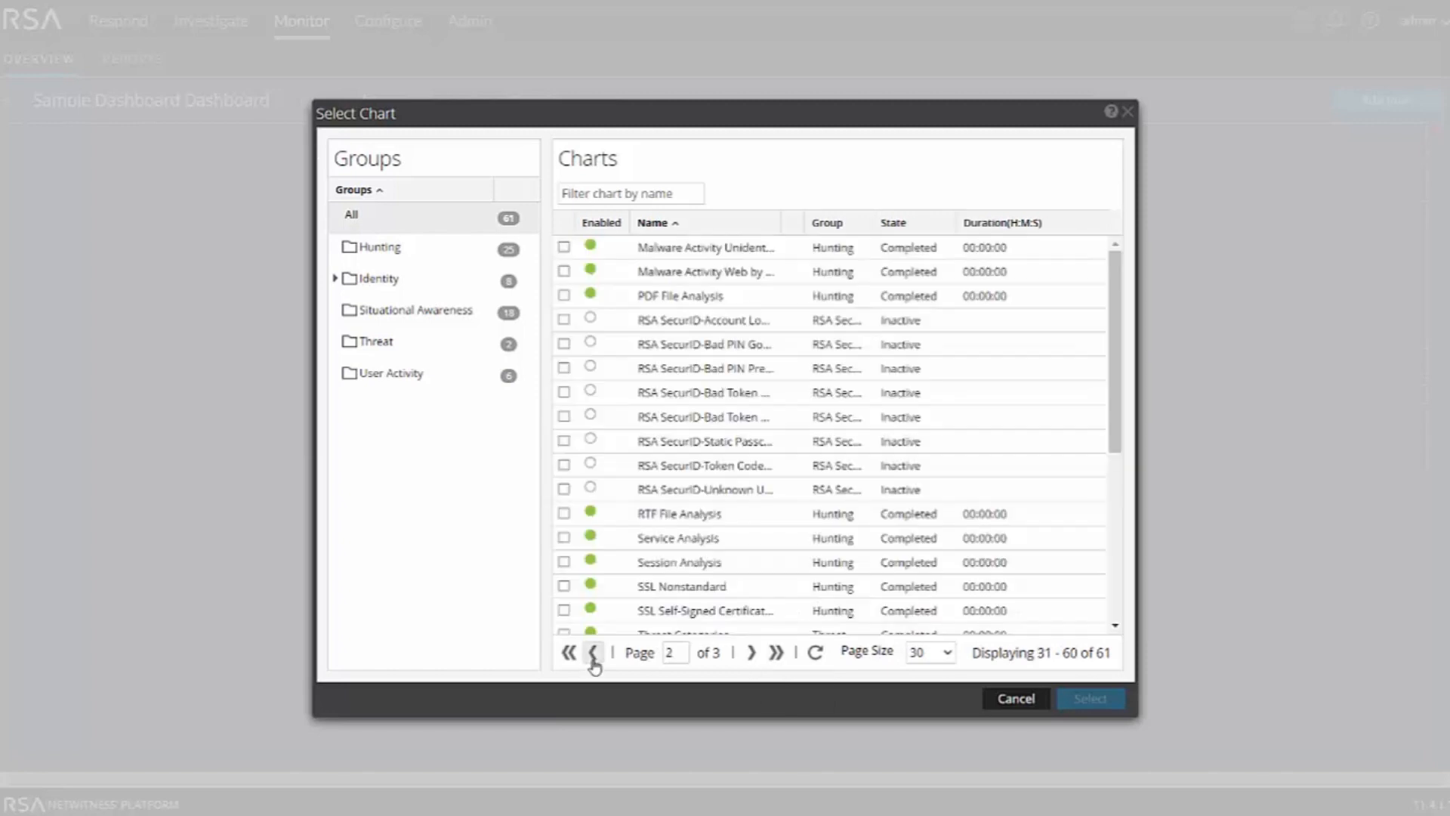
click(592, 659)
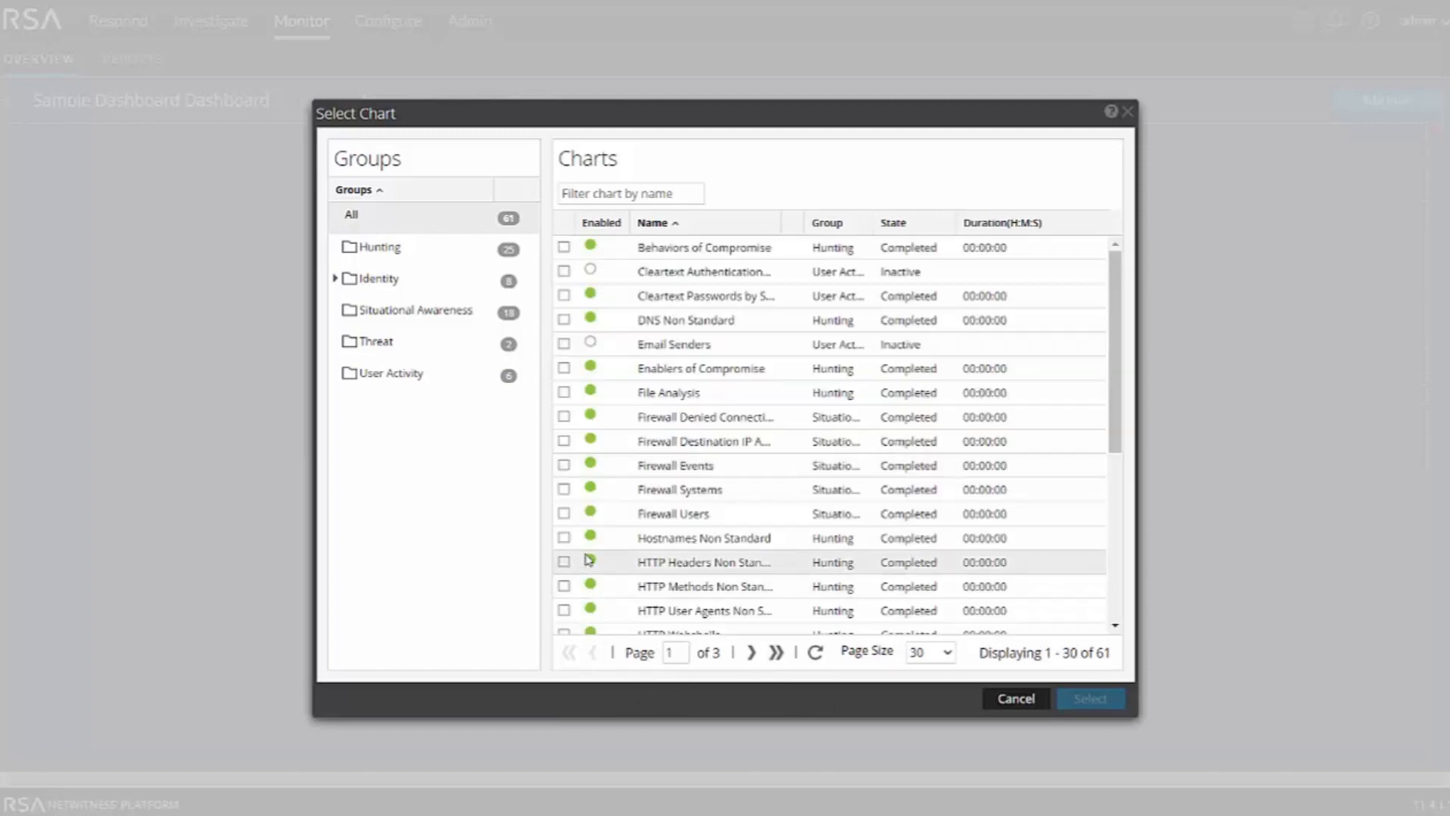
scroll(589, 559, down, 5)
scroll(592, 529, up, 4)
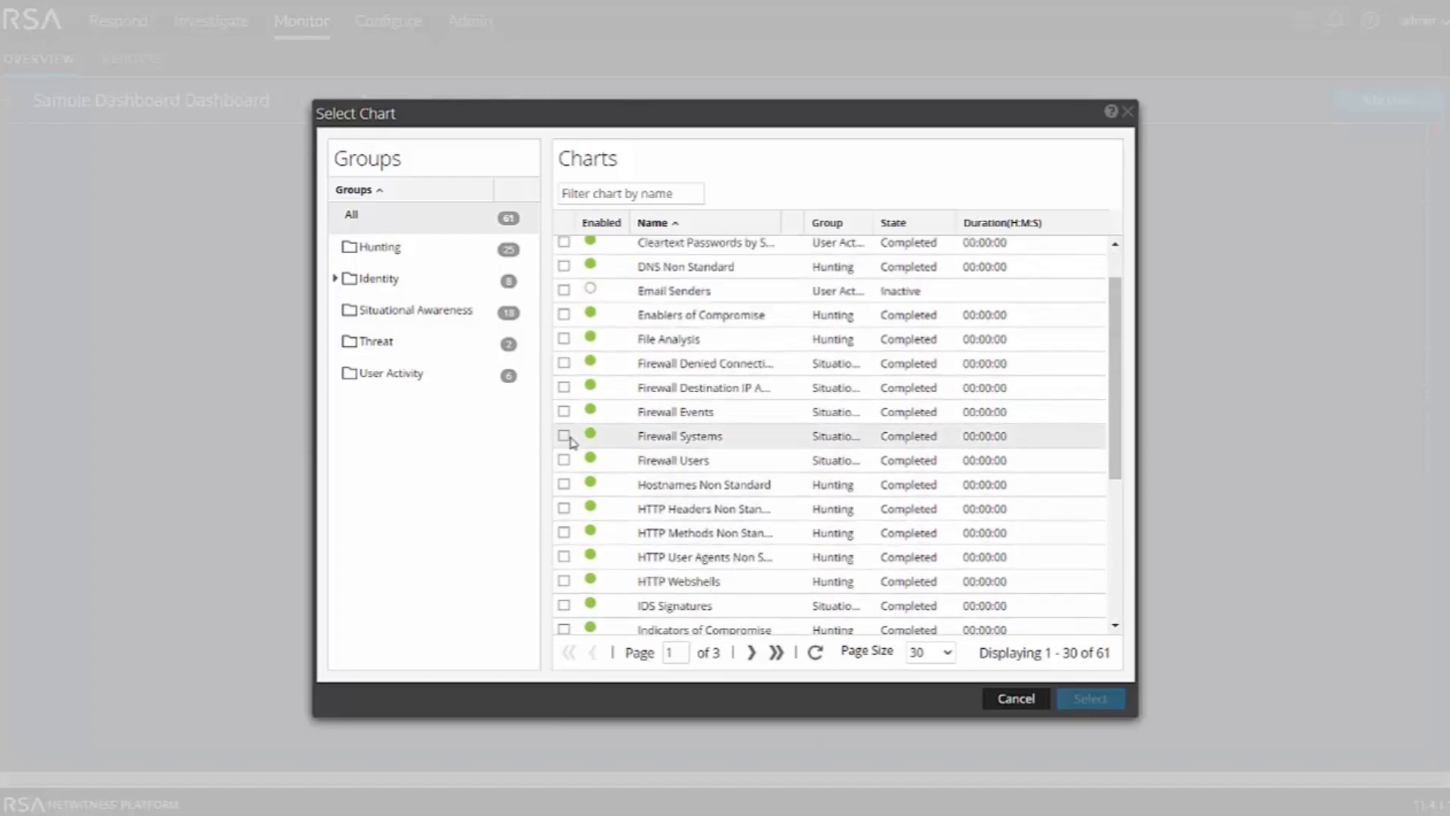
click(564, 411)
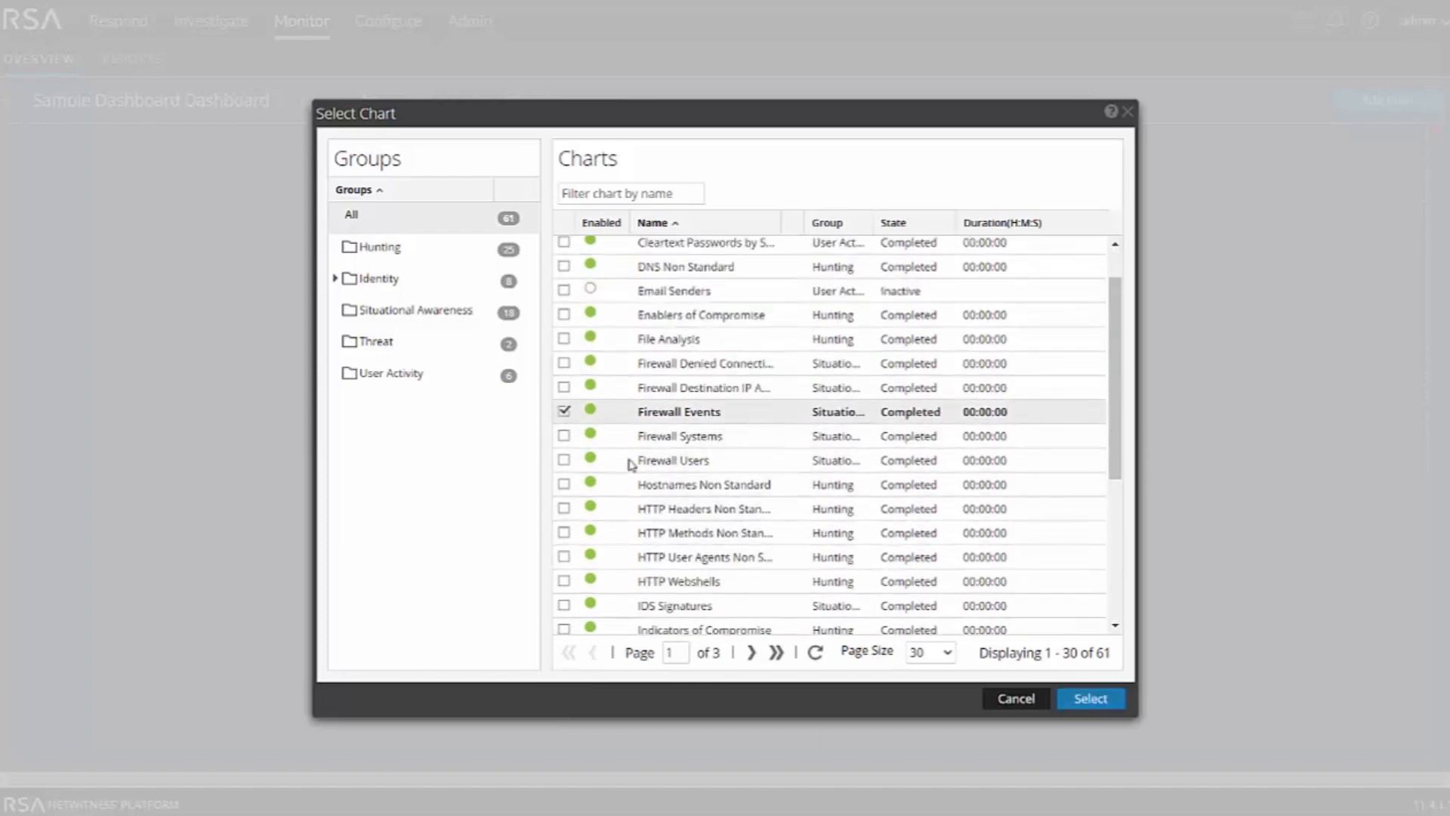
click(1090, 701)
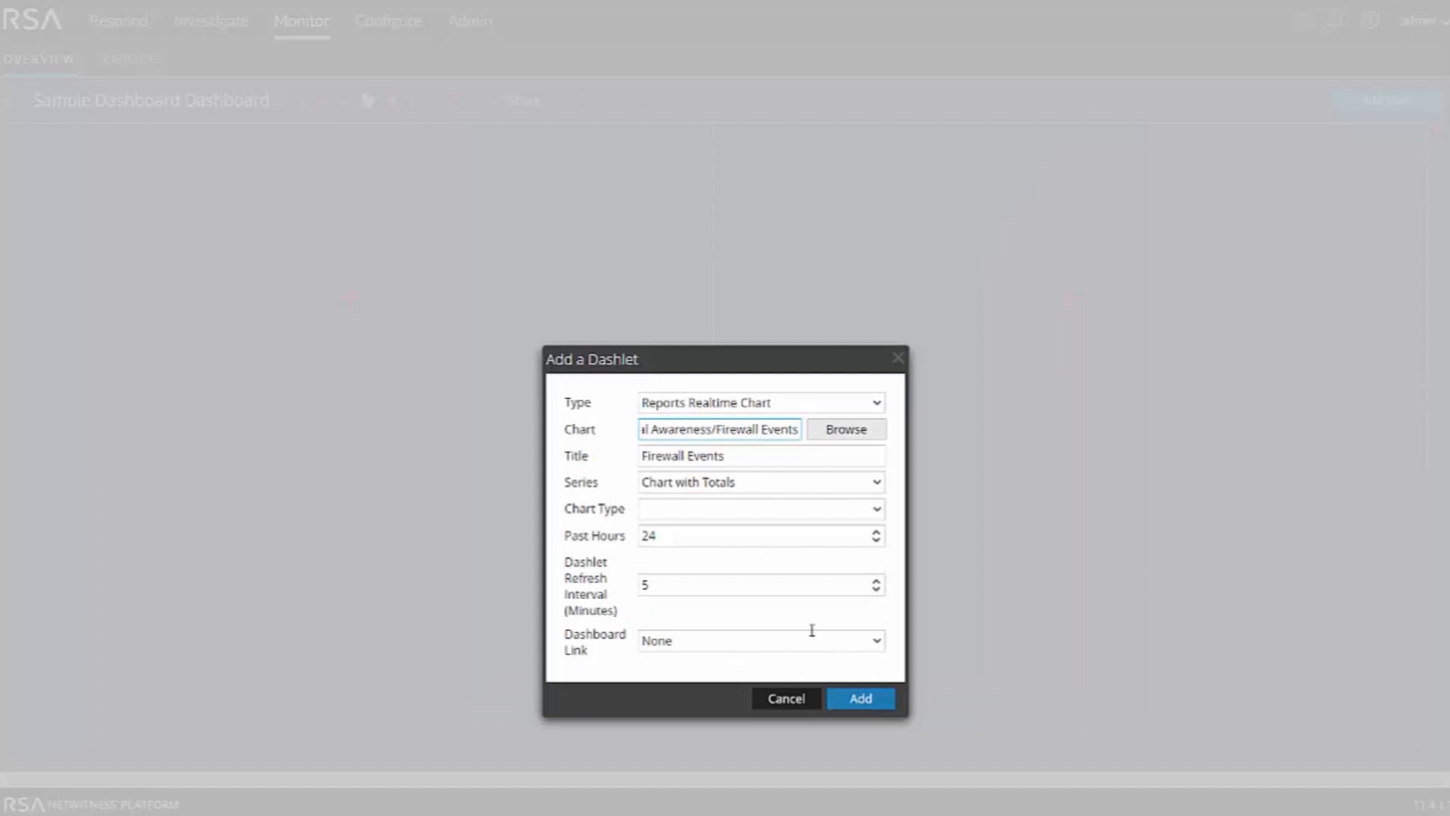
Keep the series as Chart with Totals, set the chart type to Pie, and add the dashlet
click(874, 488)
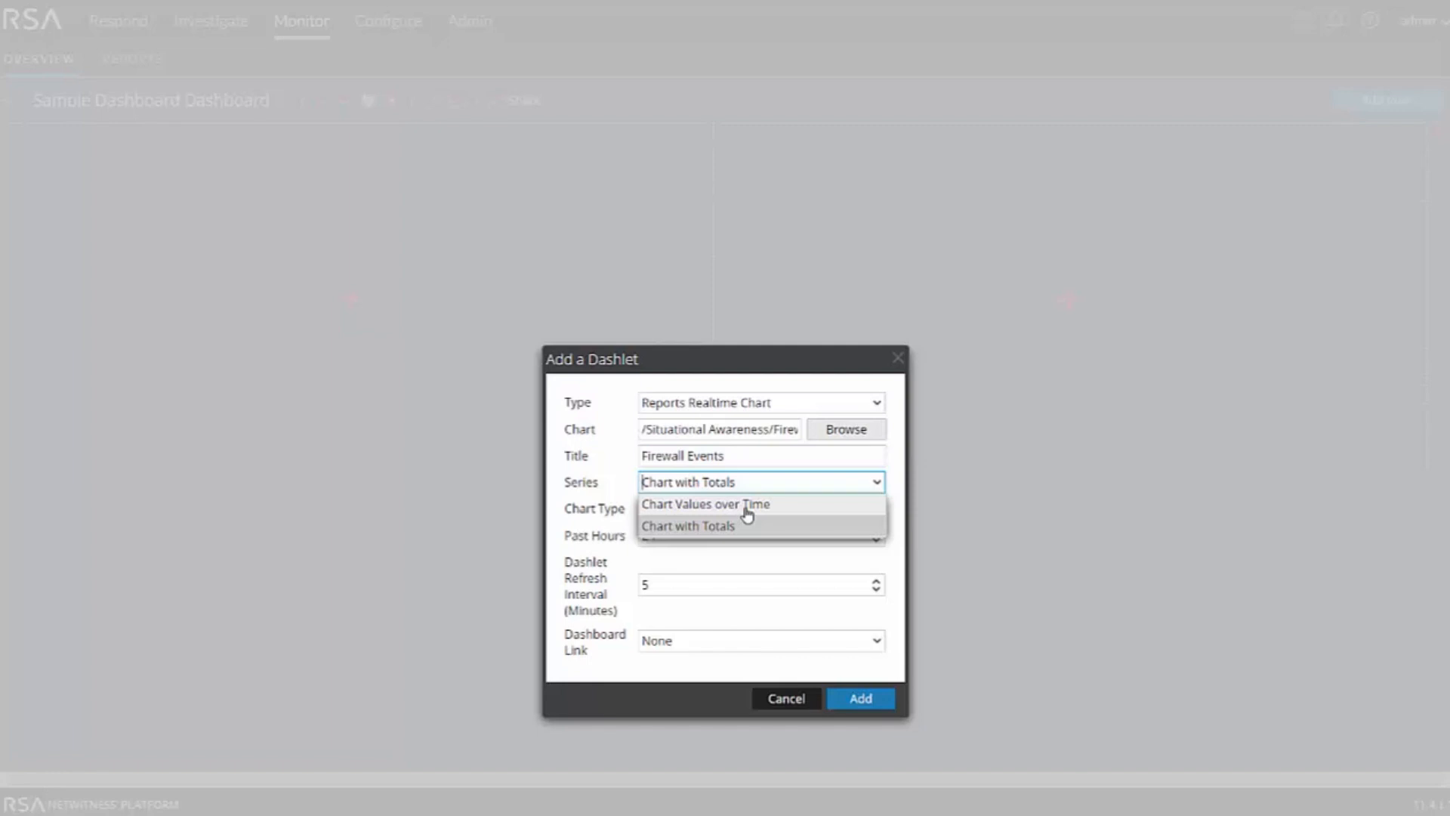
click(712, 526)
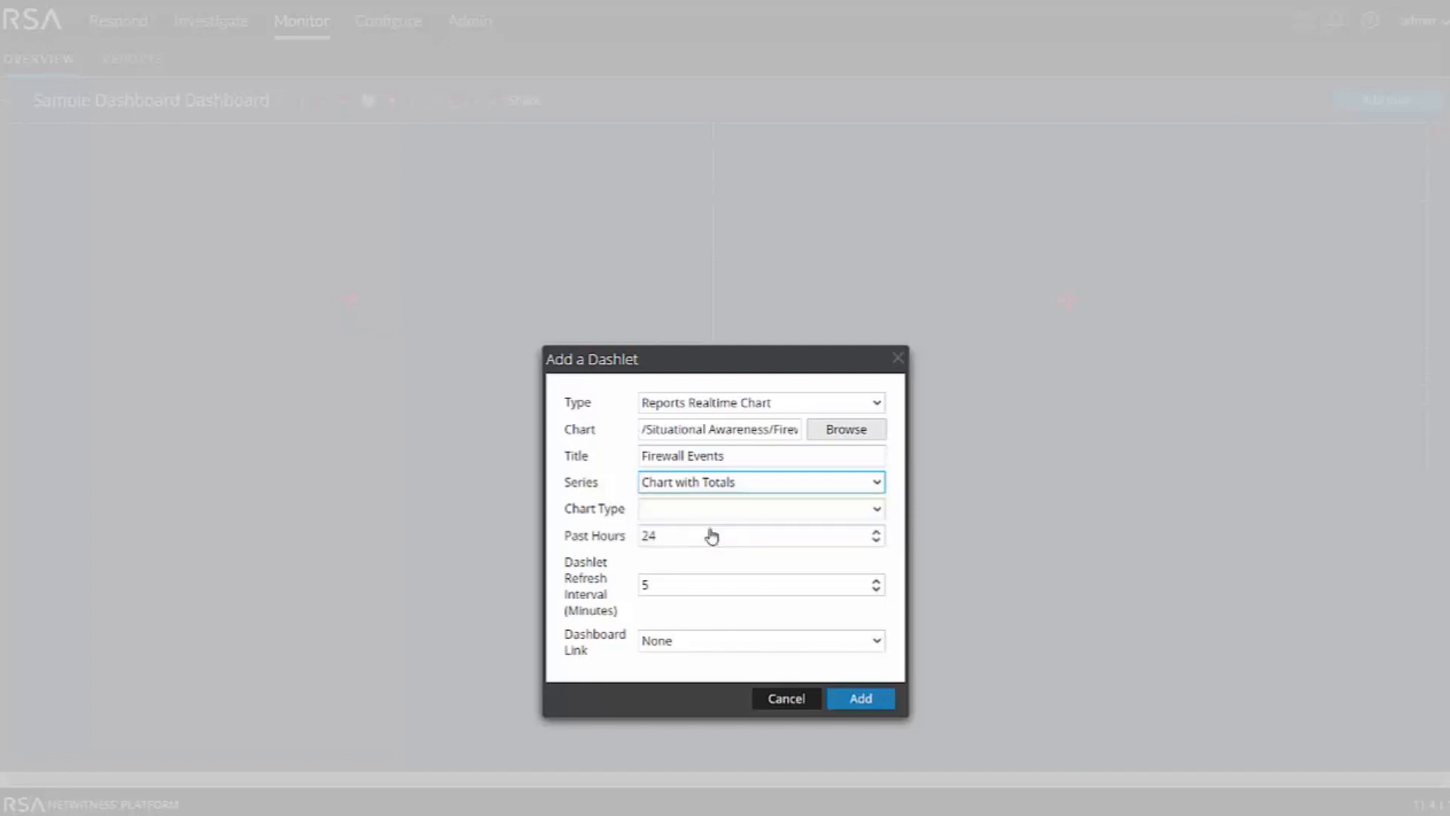
click(874, 509)
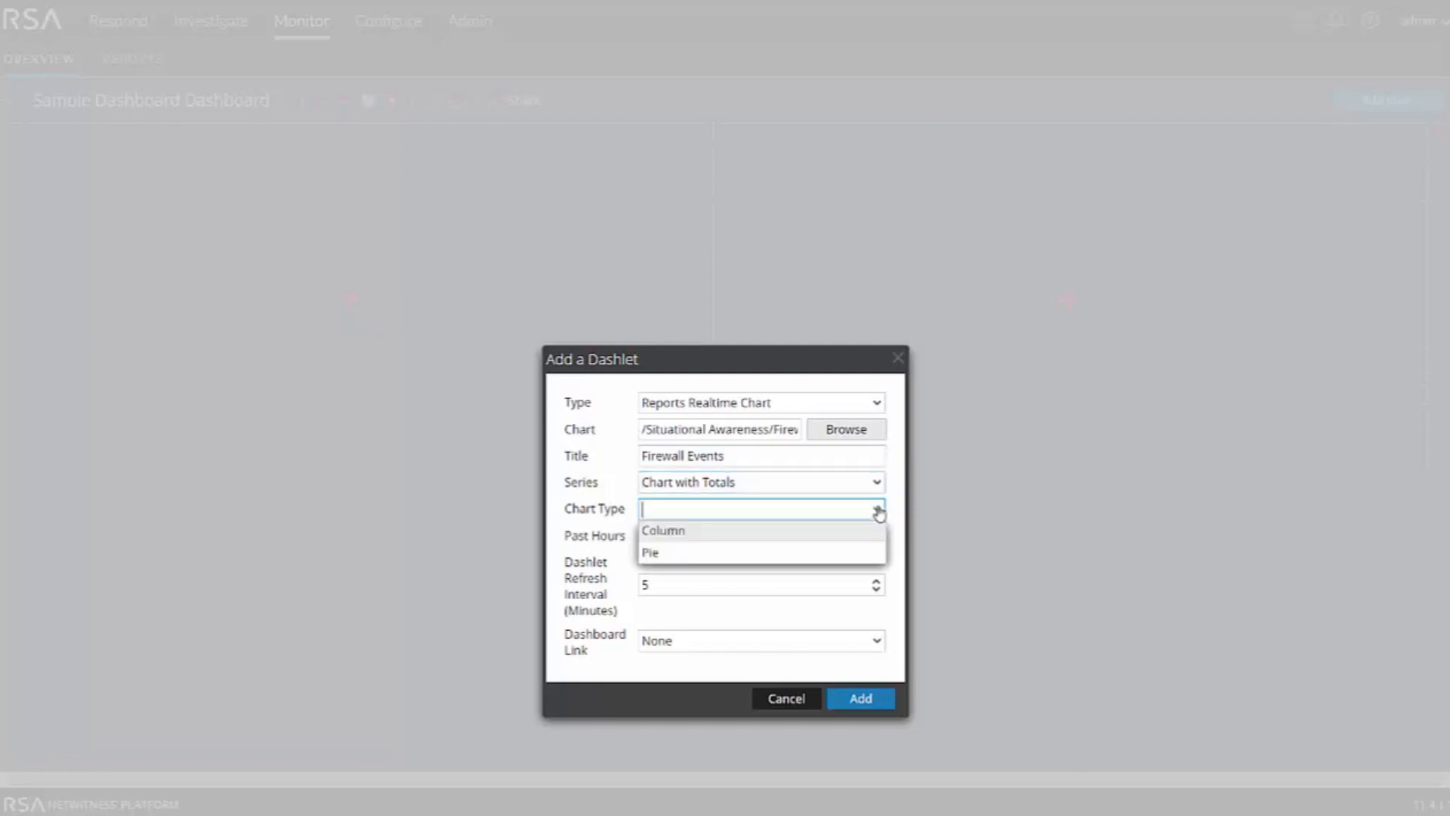
click(656, 554)
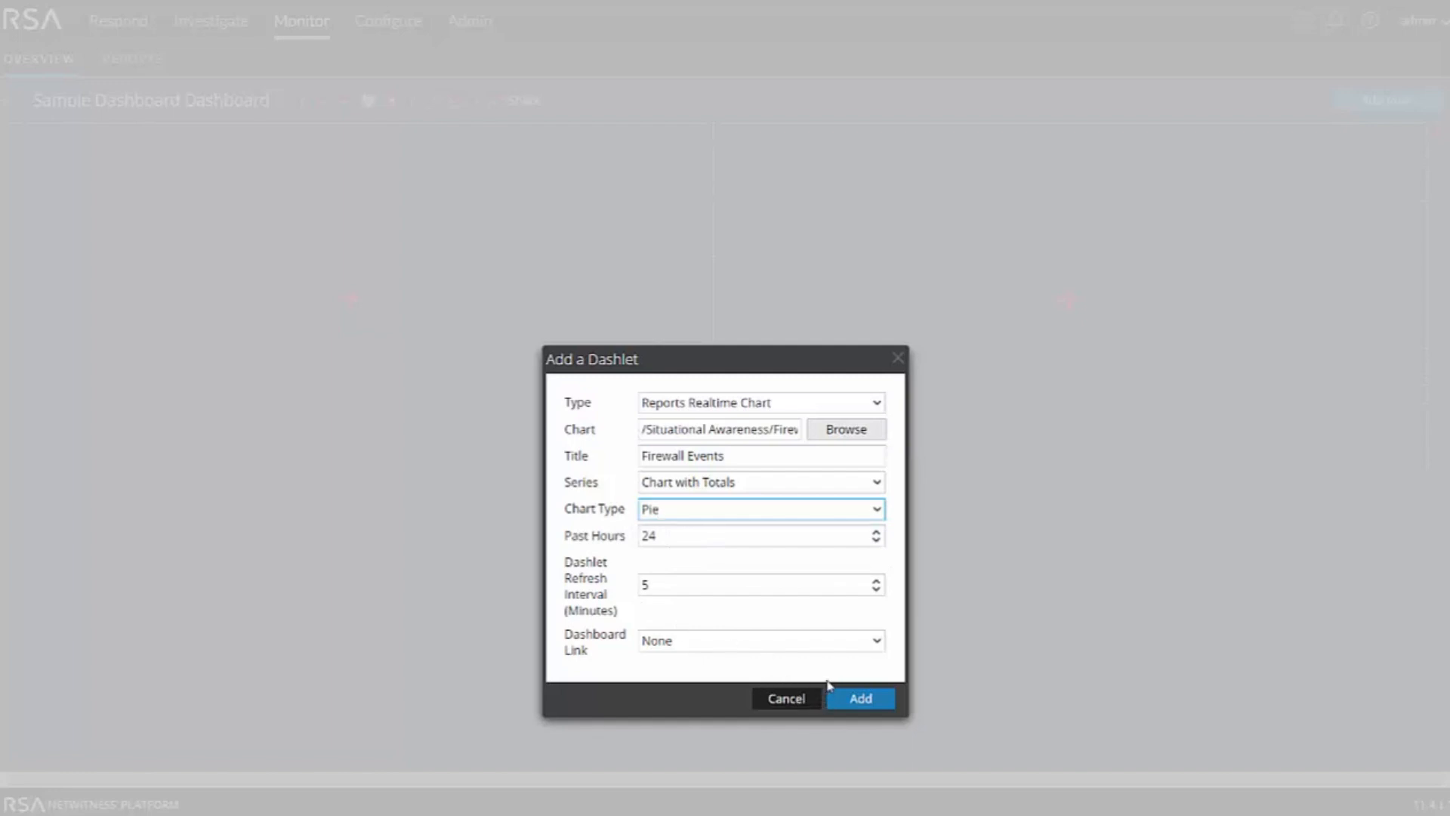
click(869, 700)
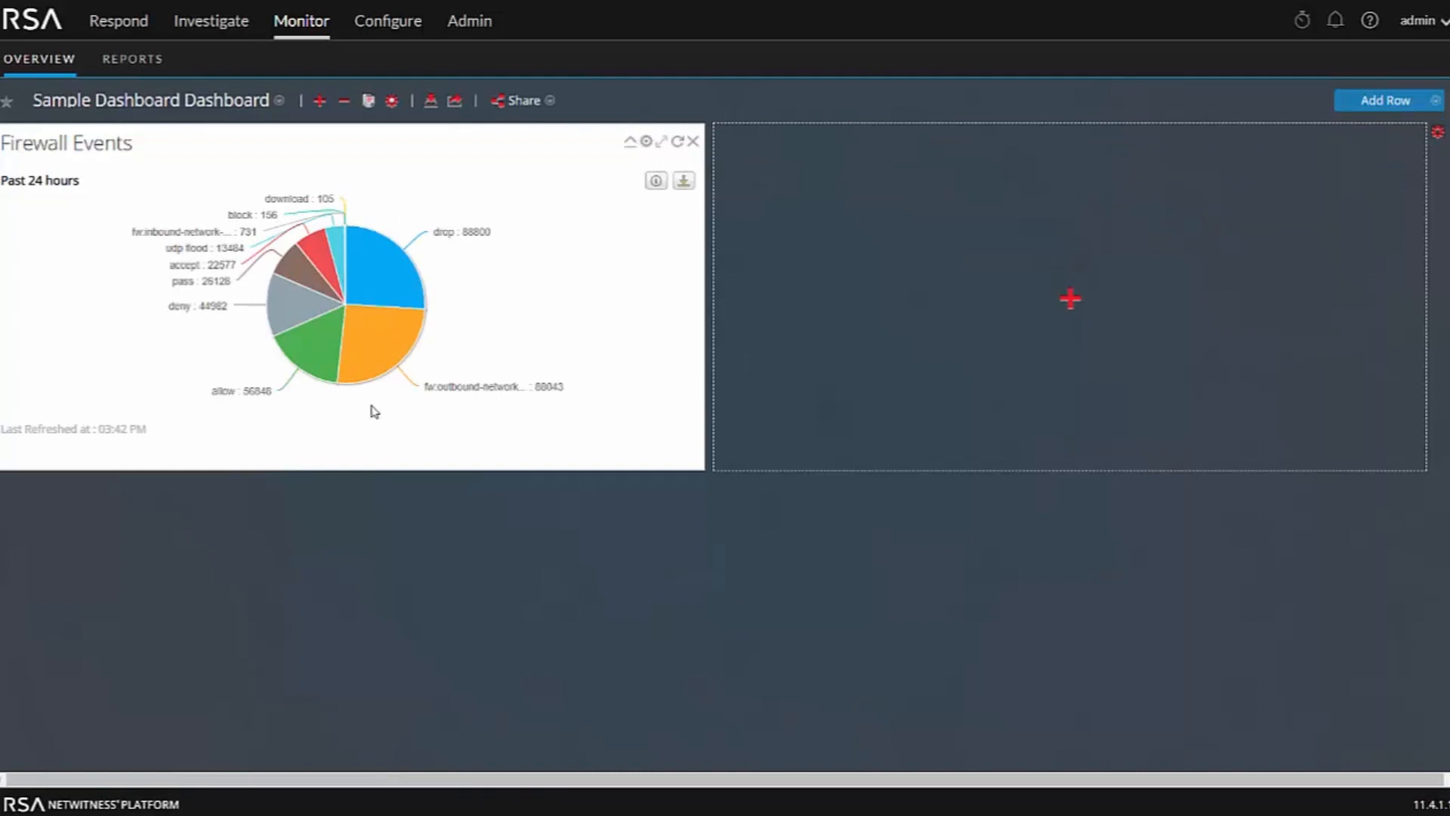
Inspect the context options for the drop slice of the Firewall Events pie chart
mouse_move(401, 274)
right_click(386, 269)
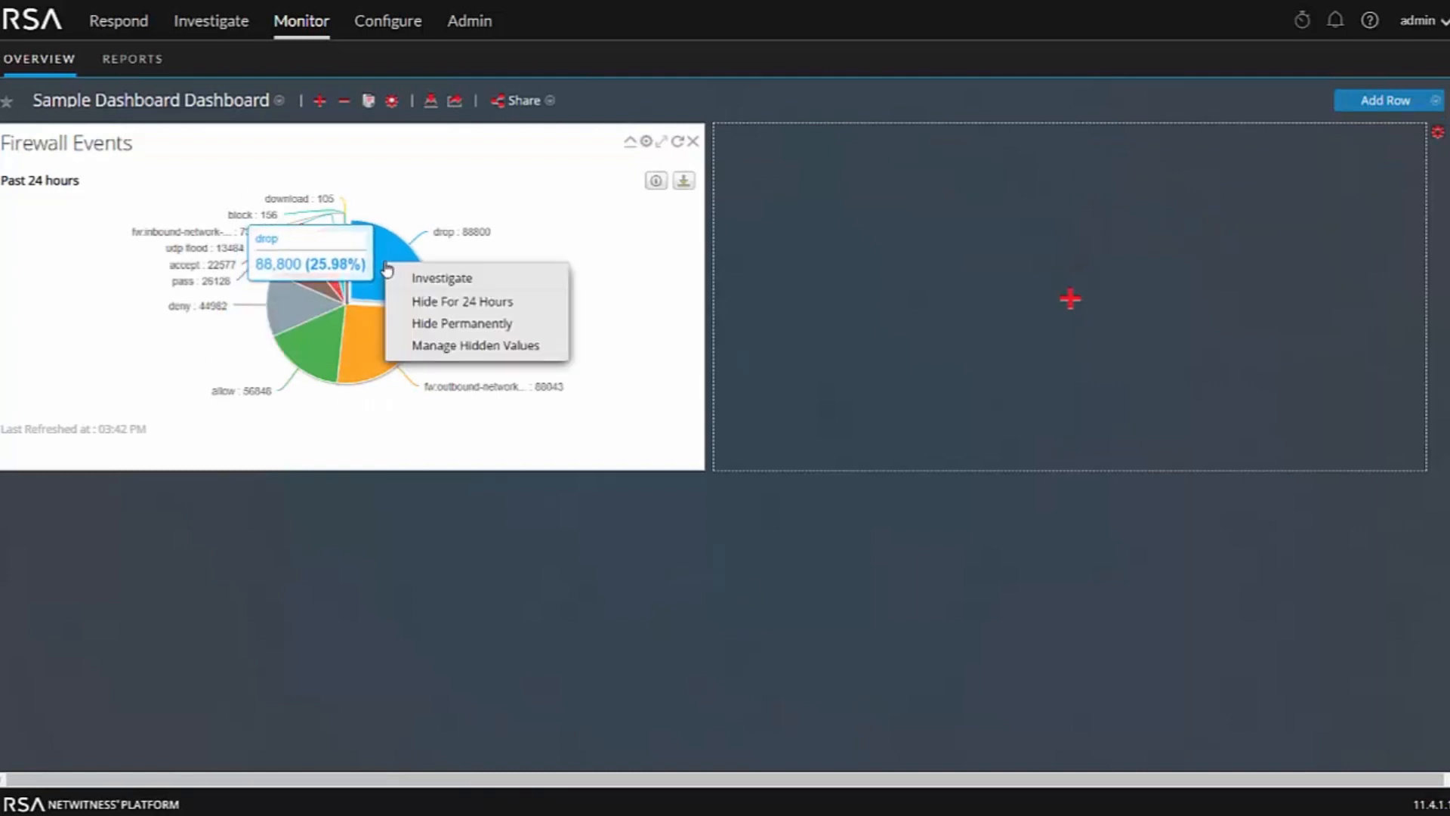
click(420, 429)
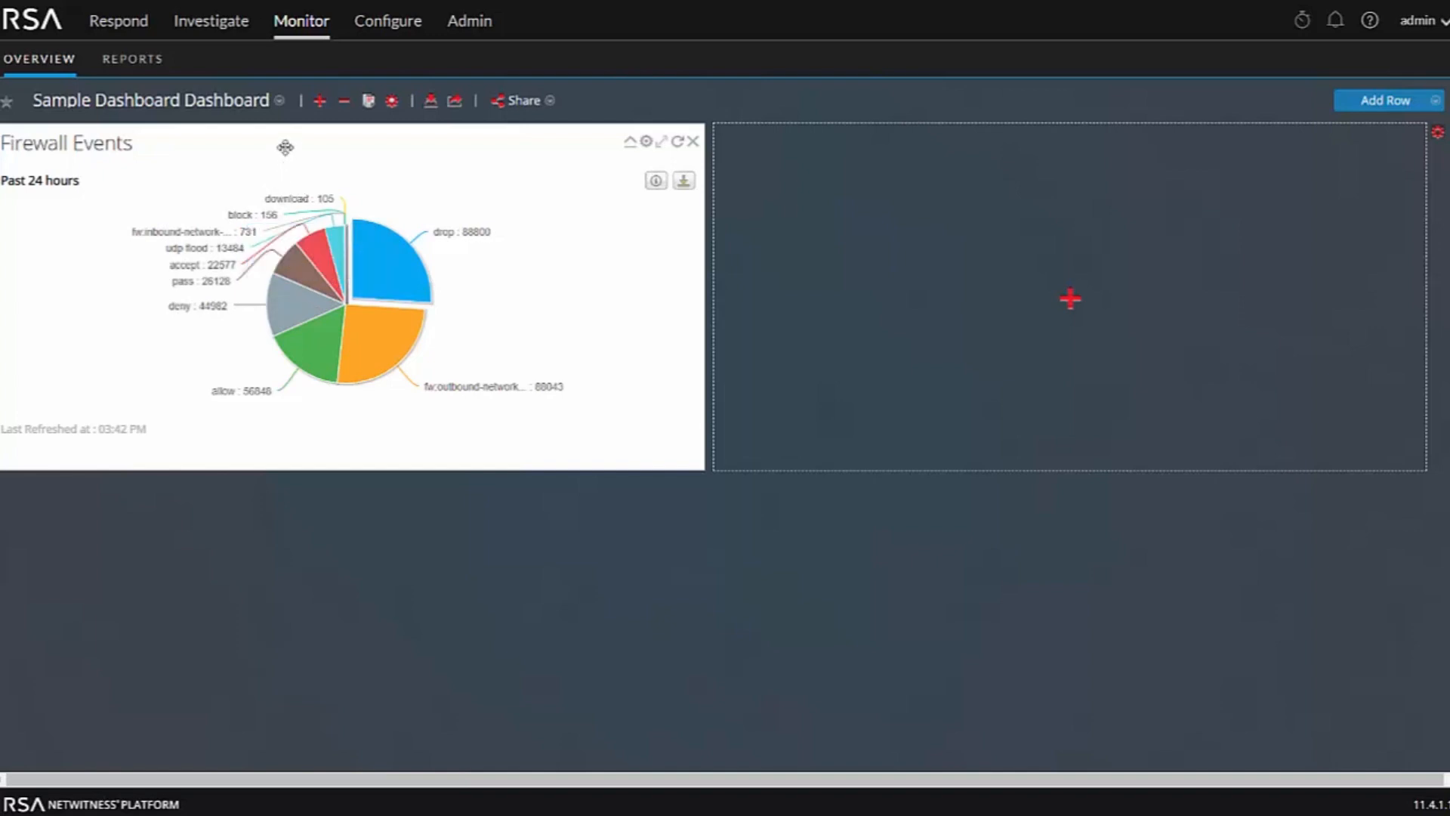
Create a new NetWitness Platform DB rule in the Dave report group named Event Spread over Device Types
click(136, 61)
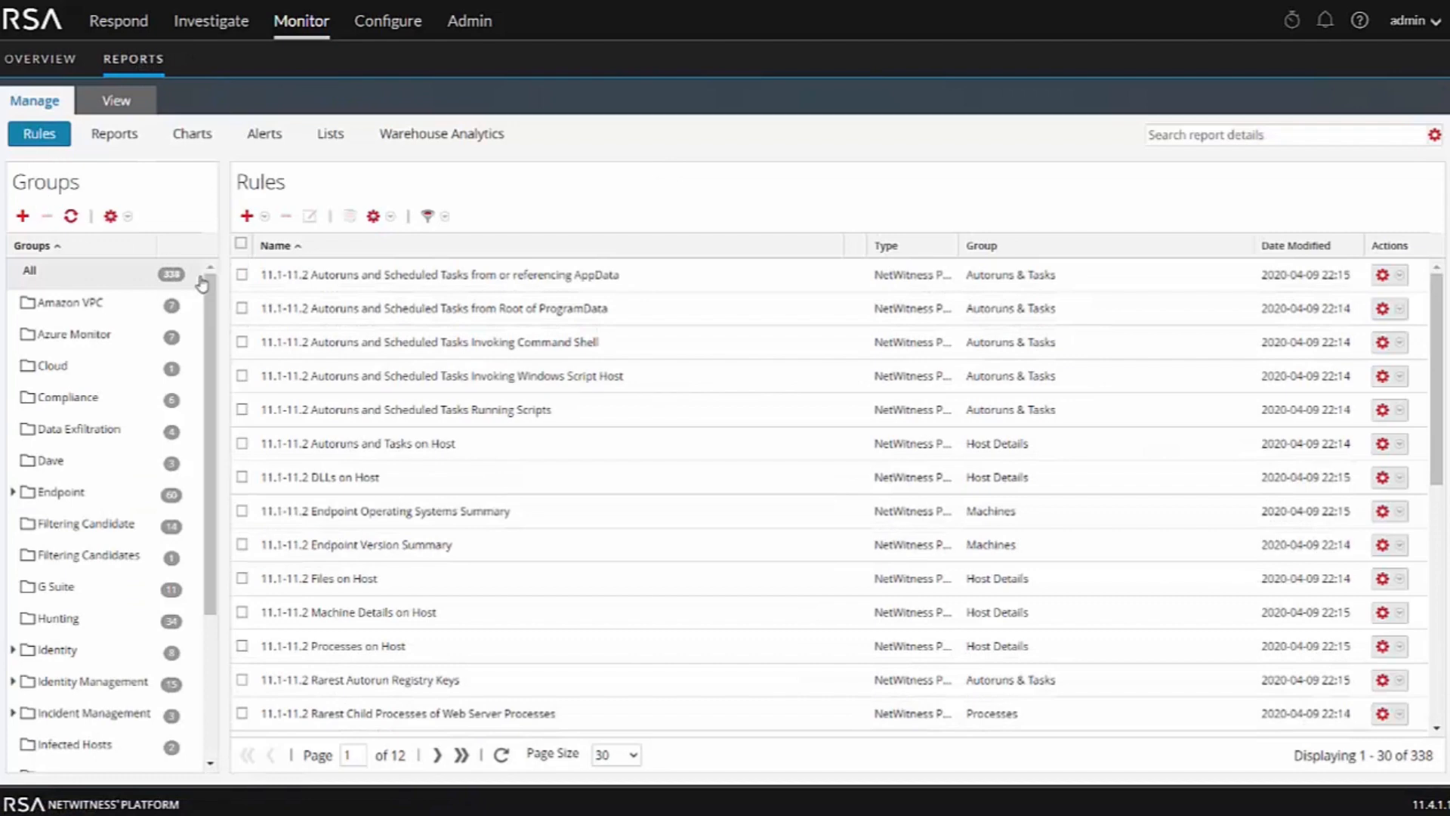
click(83, 460)
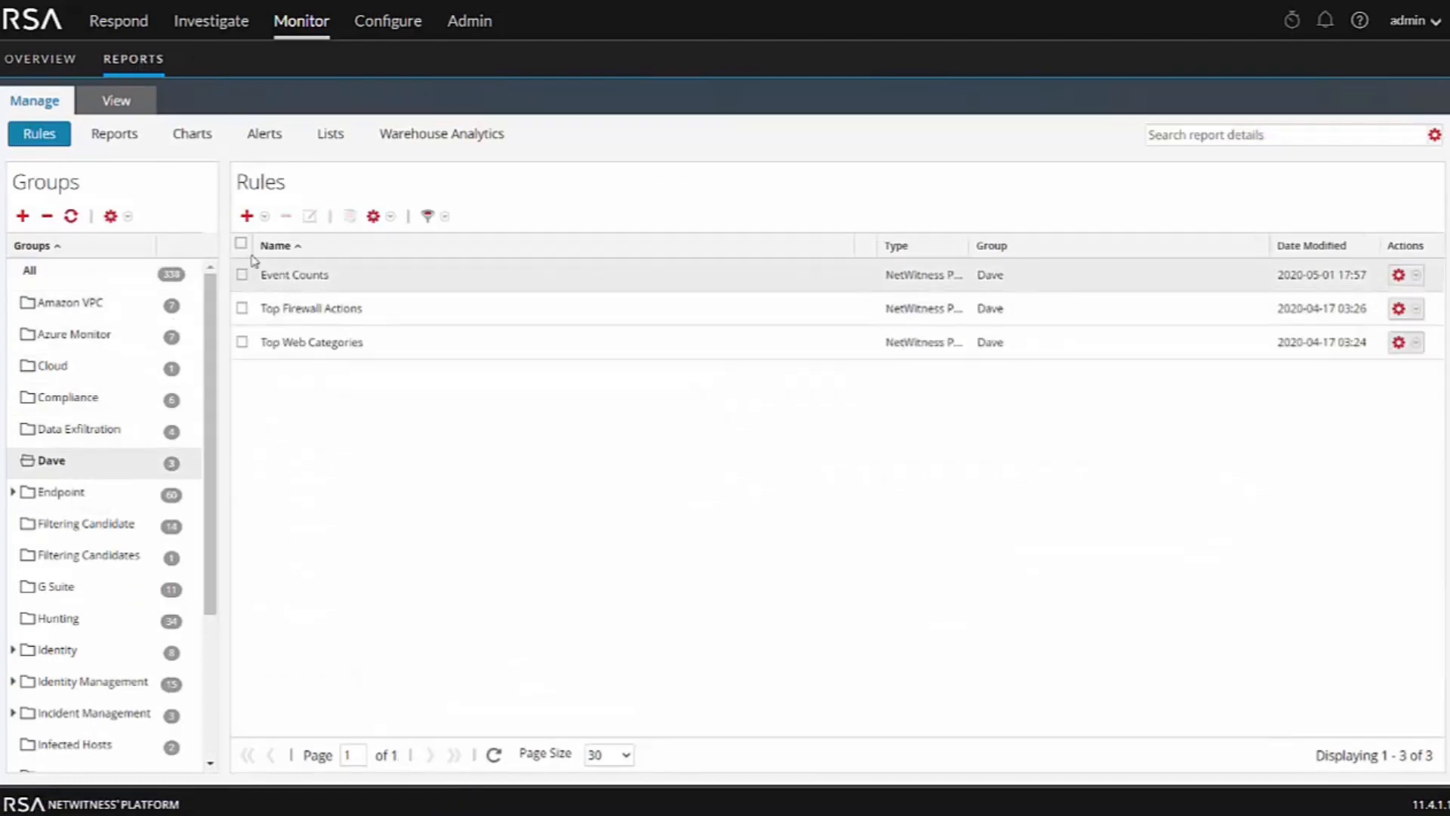
click(245, 217)
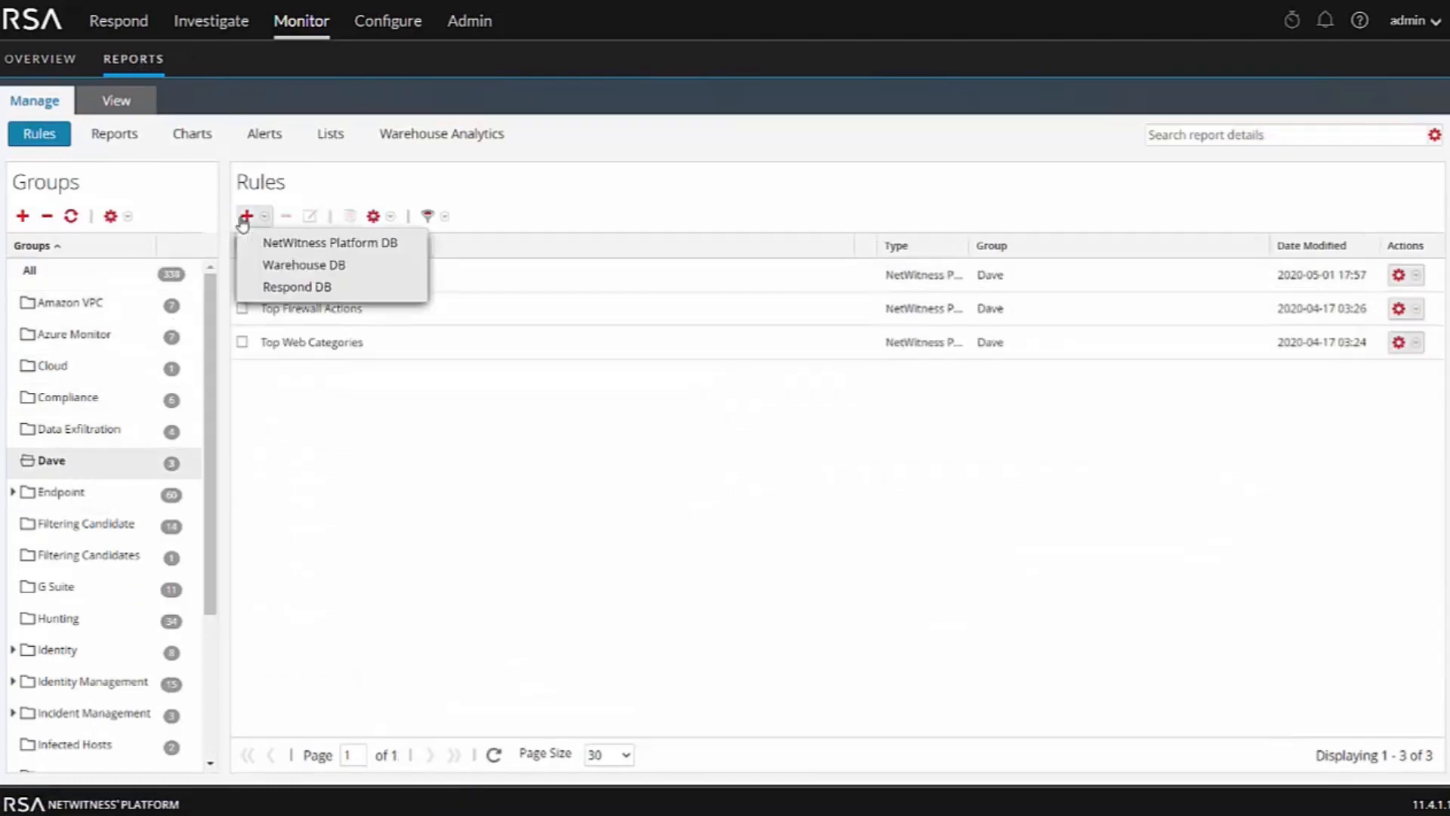
click(286, 250)
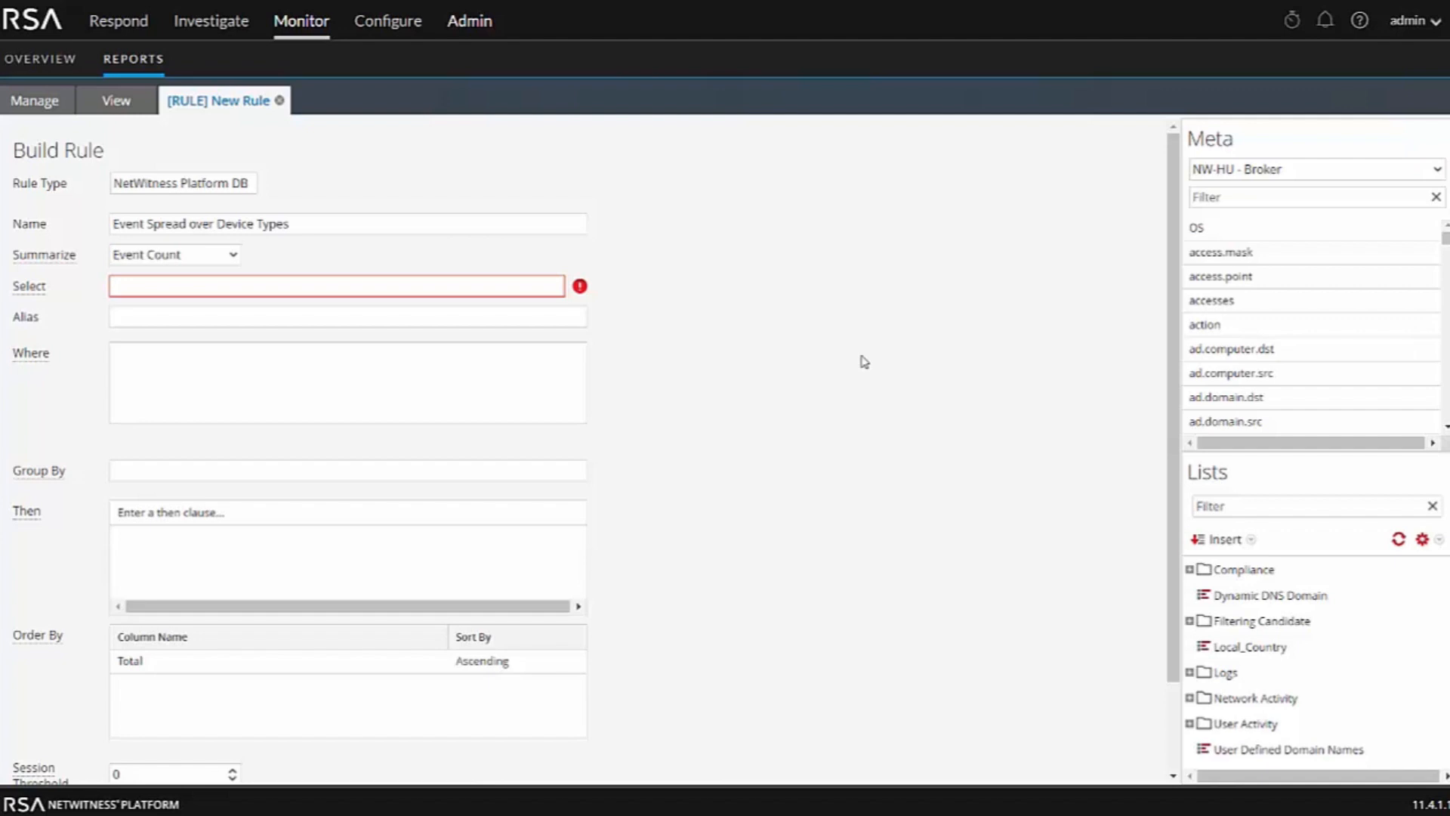
Set the rule's Select field to device.type
click(129, 287)
text(device.type)
key(Return)
click(162, 317)
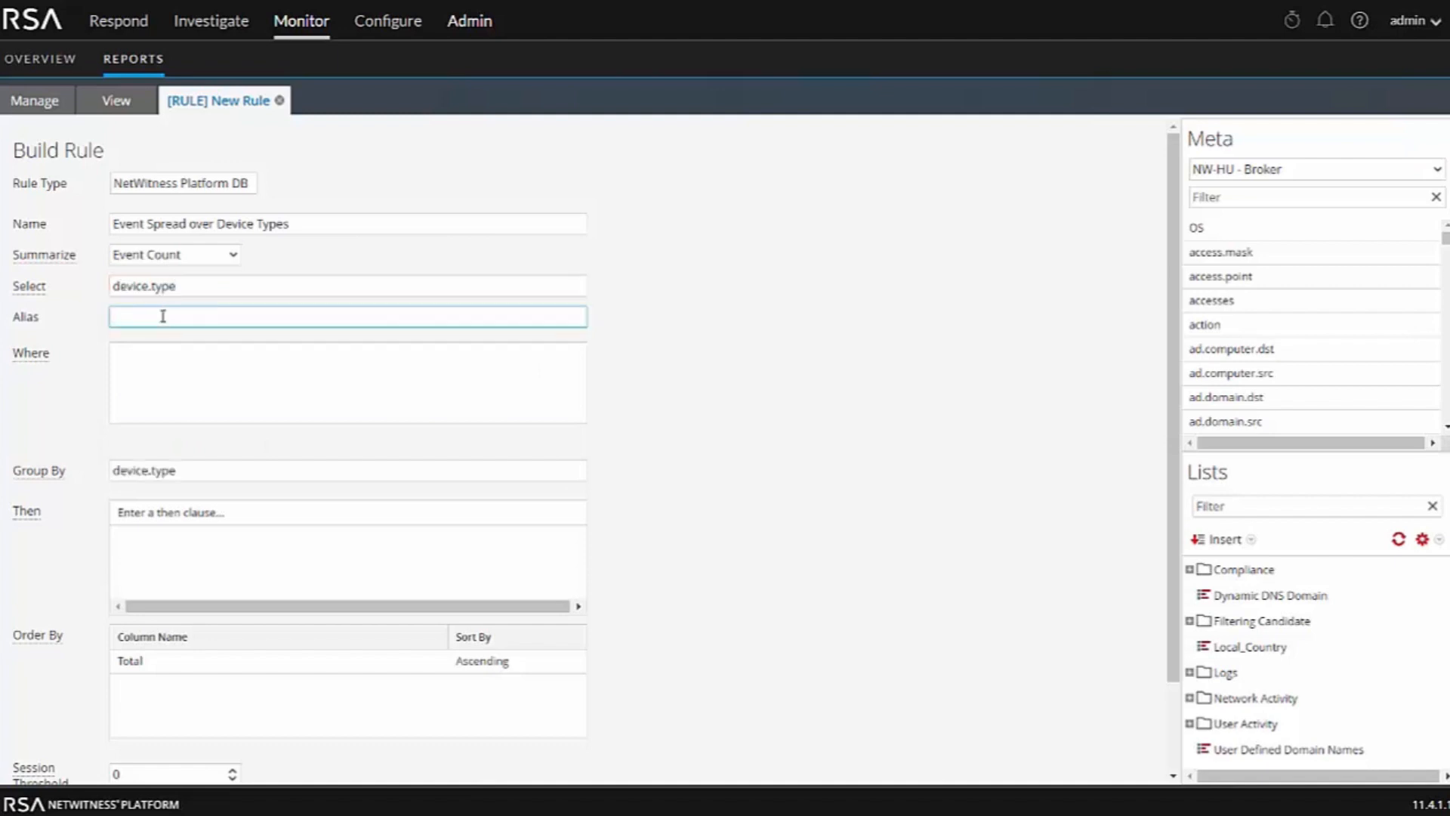
Set the rule's Alias to Device Type
text(Device Type)
click(153, 368)
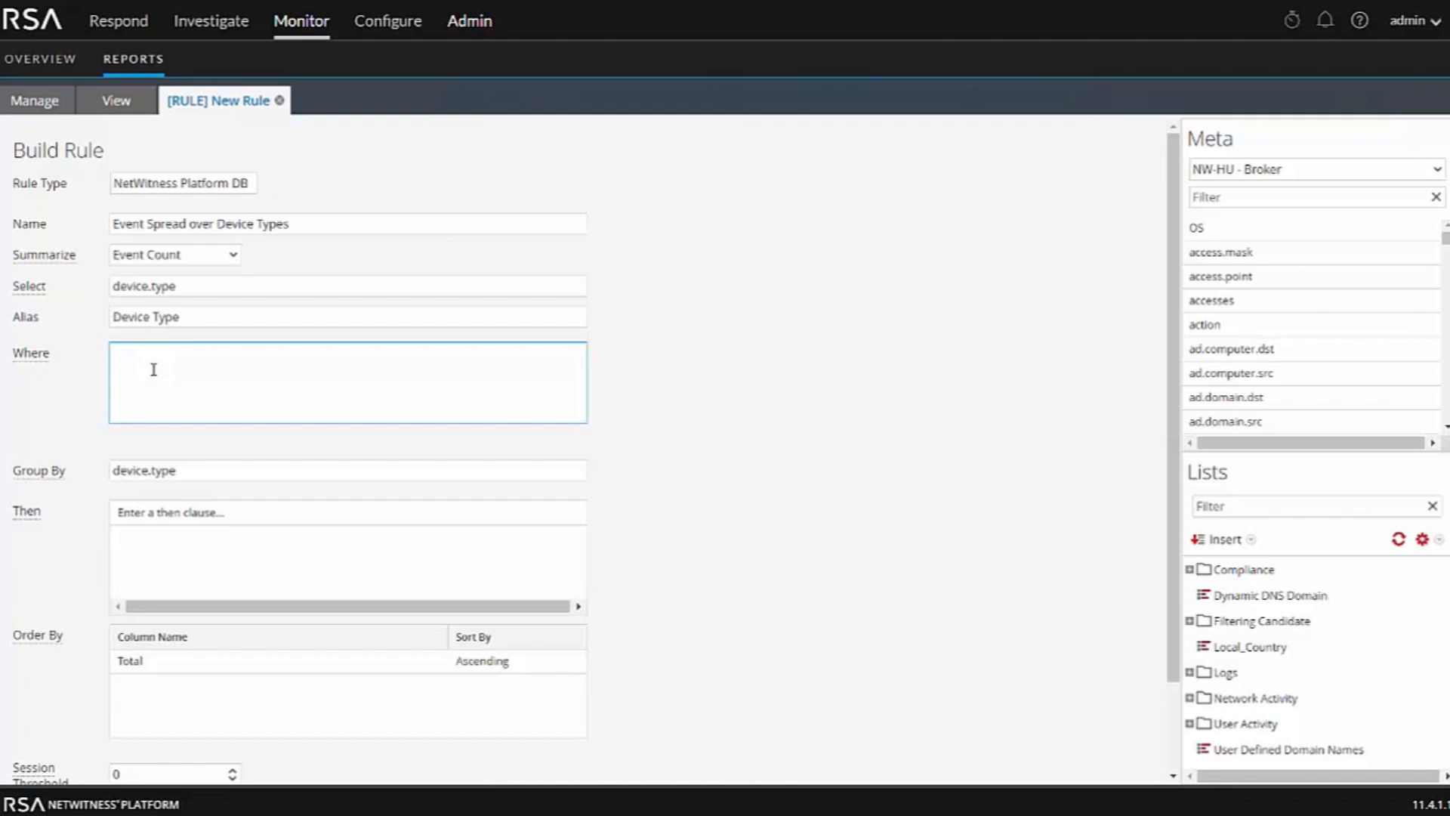
Enter the where clause medium =32
text(me)
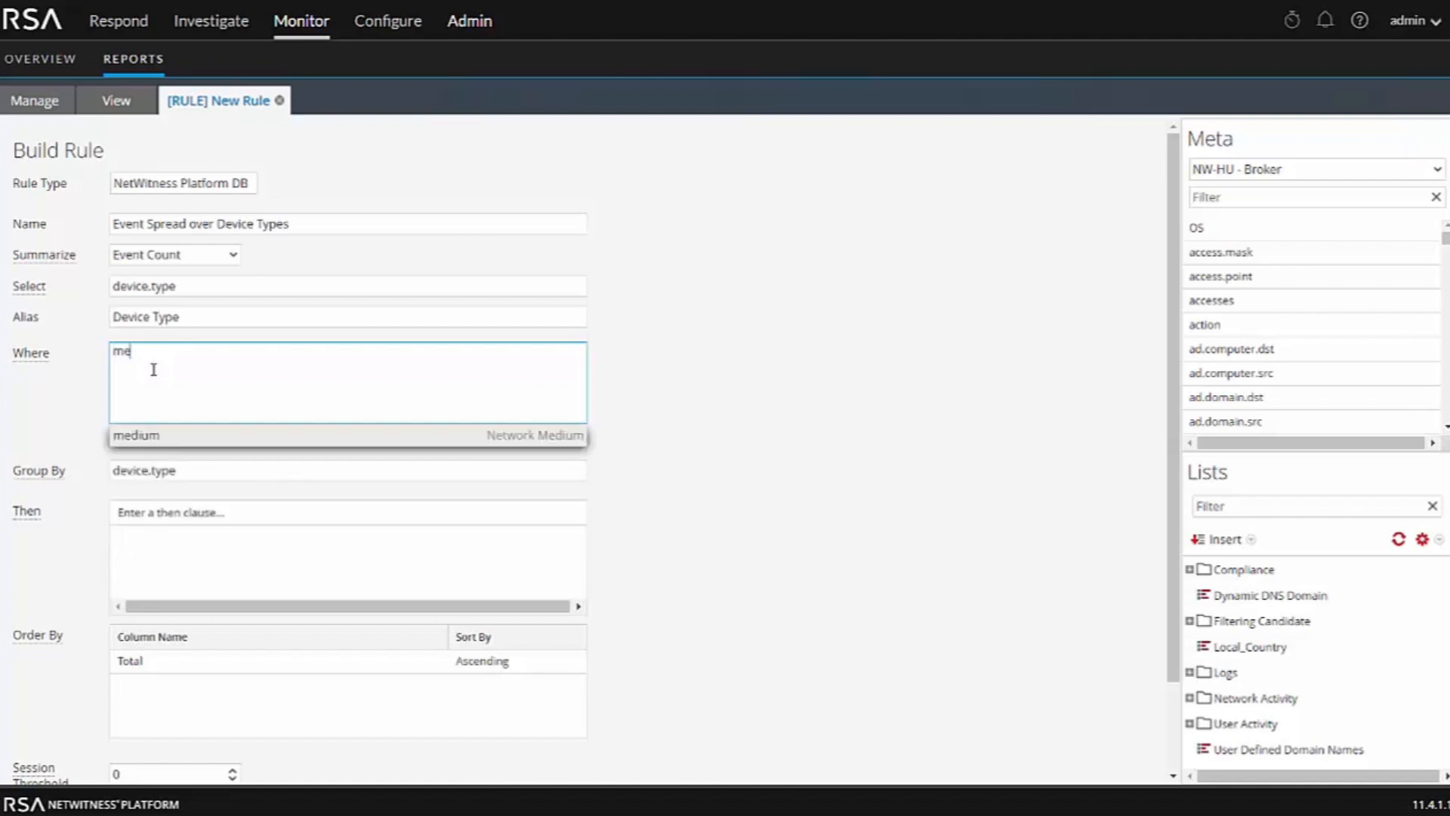
text(dium )
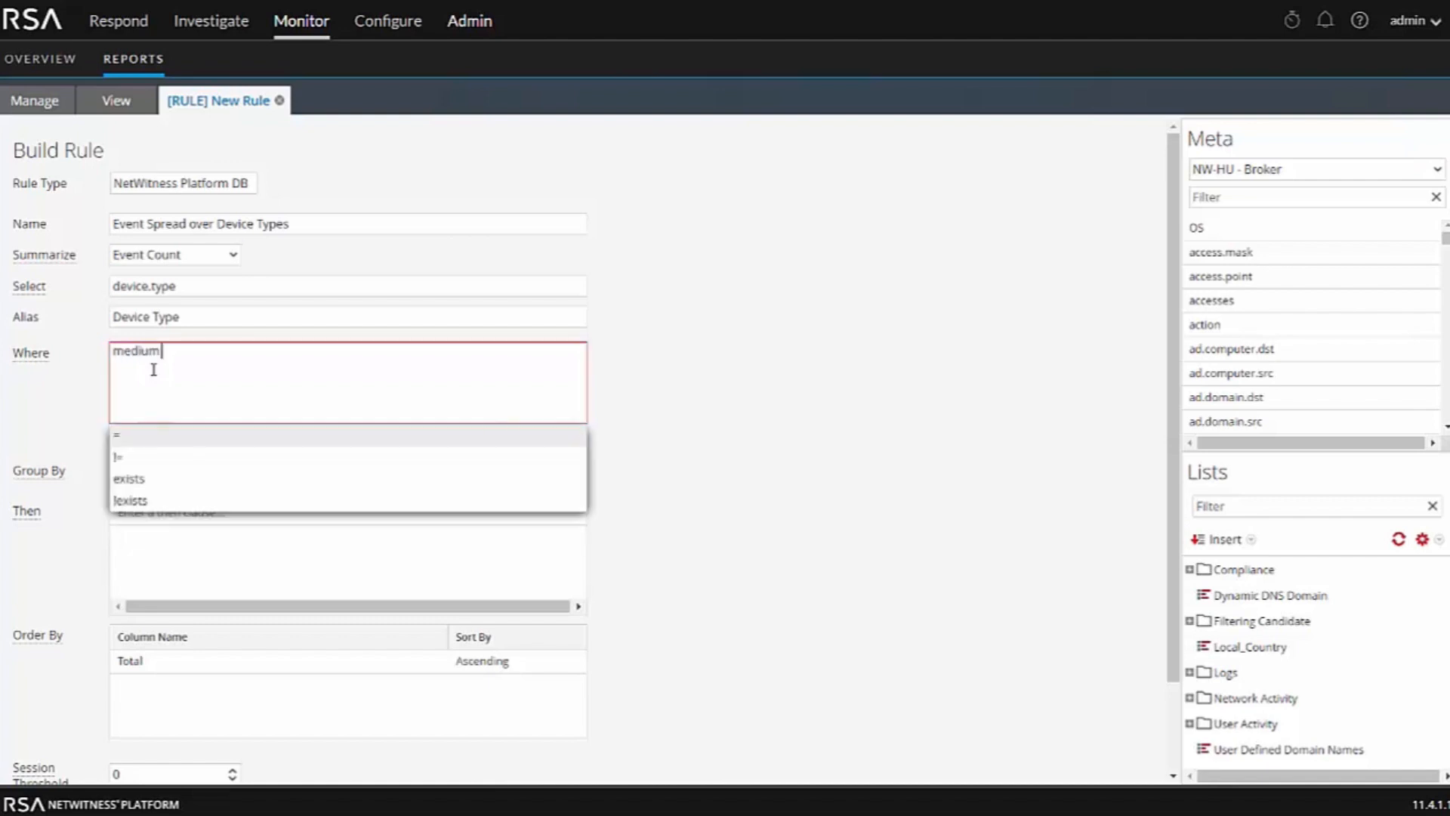
text(=32)
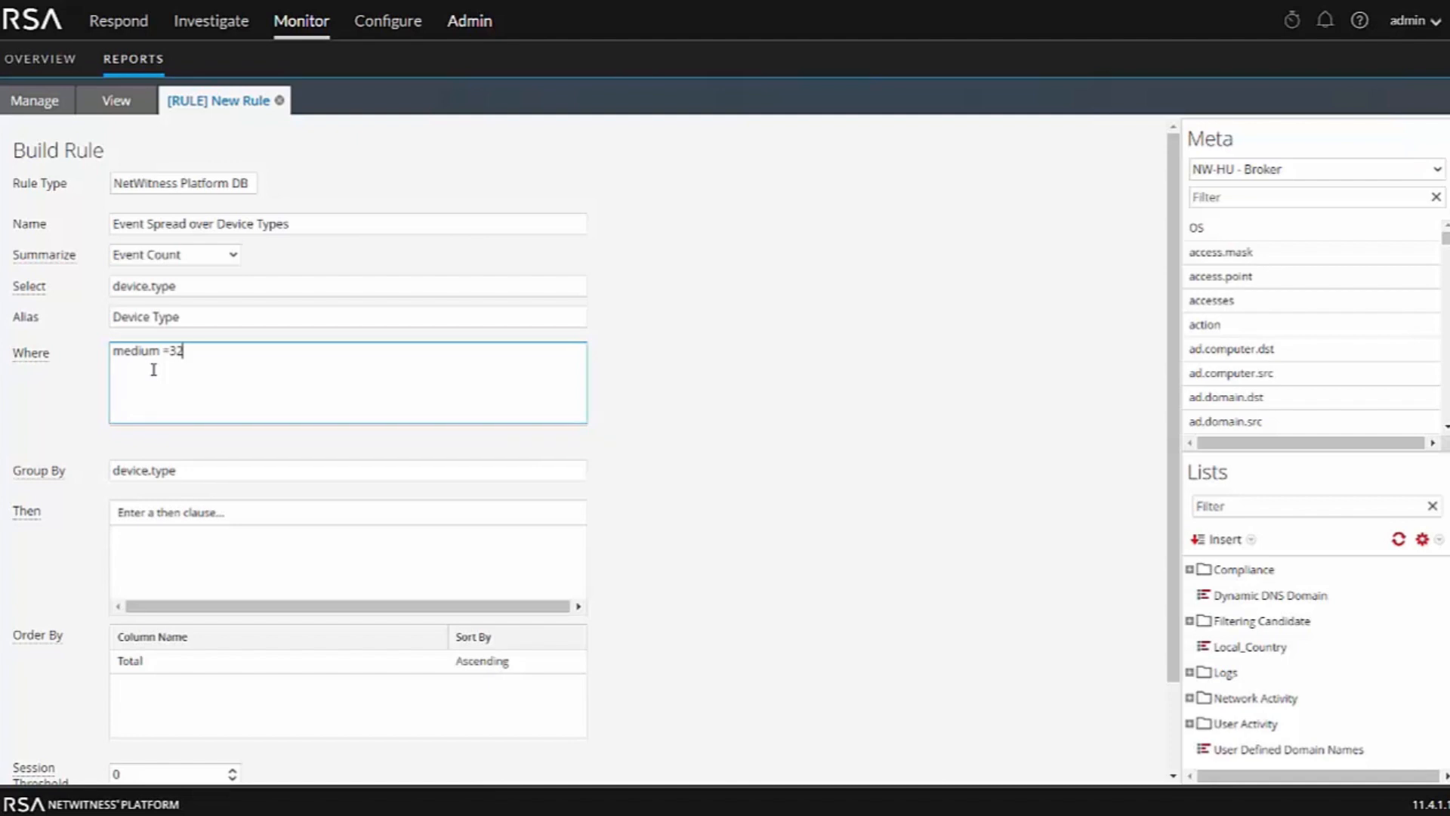
Set the Total column's sort order to Descending and save the rule
click(238, 661)
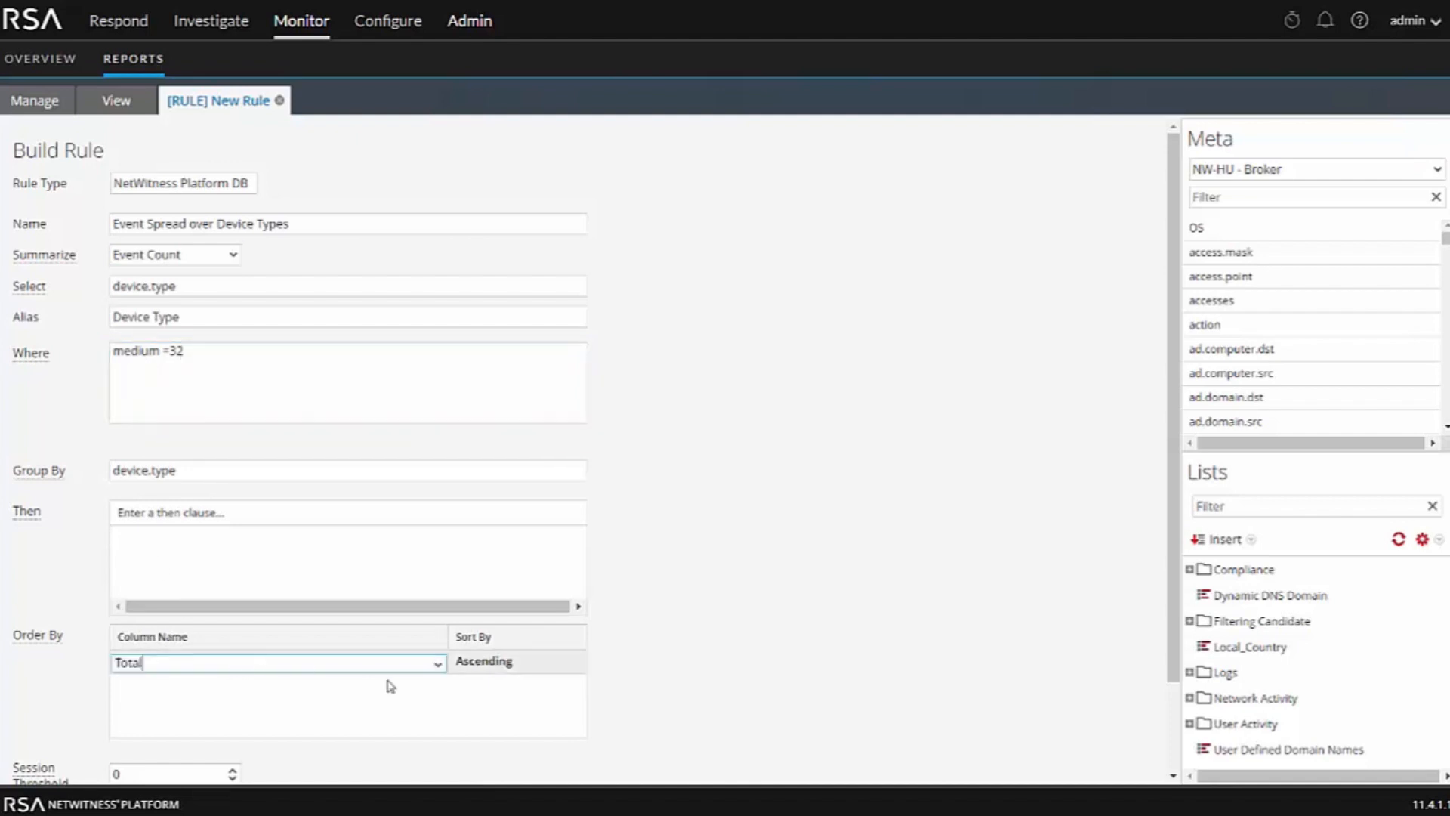
click(568, 675)
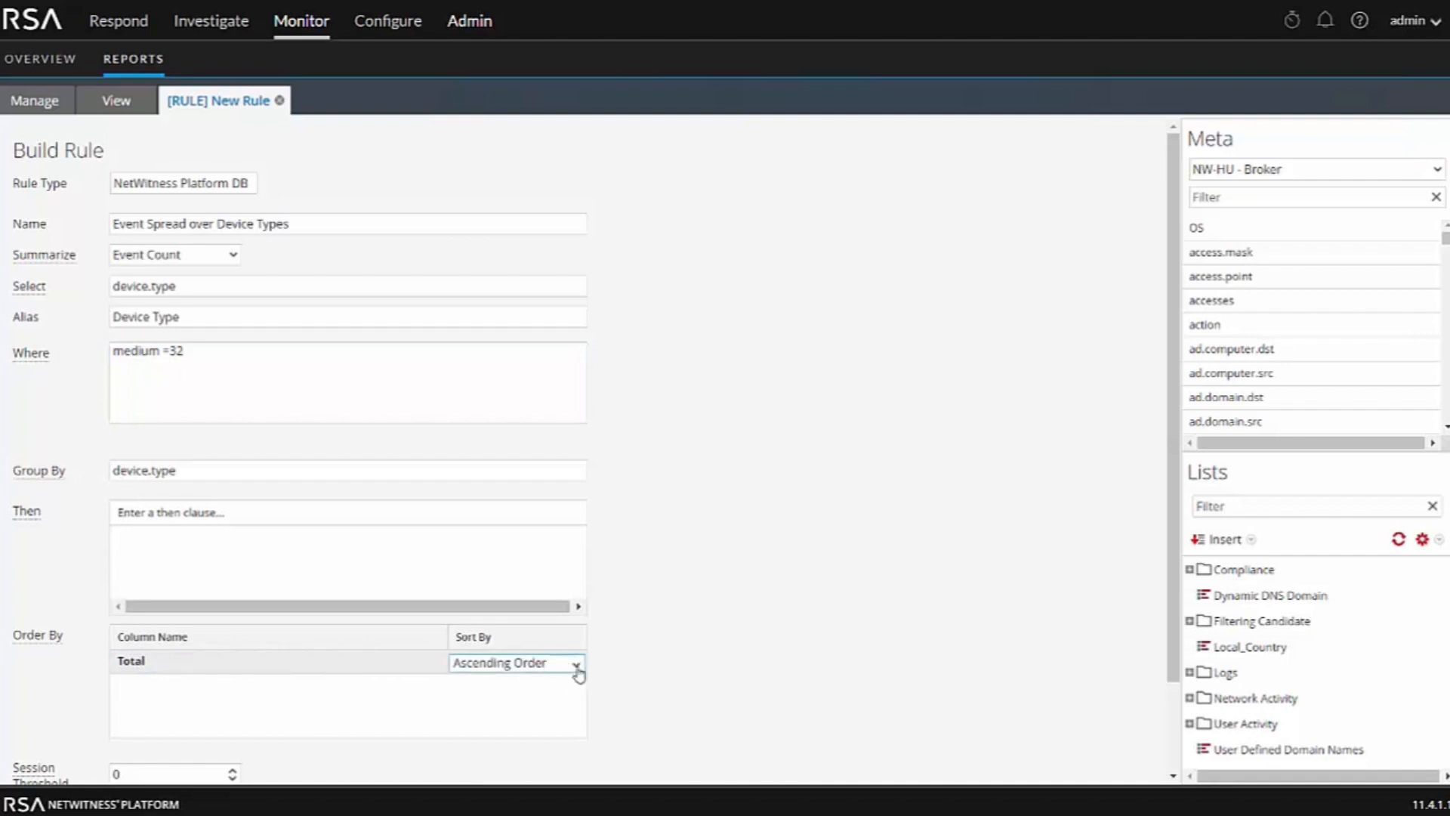
click(579, 665)
click(527, 705)
click(715, 681)
scroll(715, 681, down, 2)
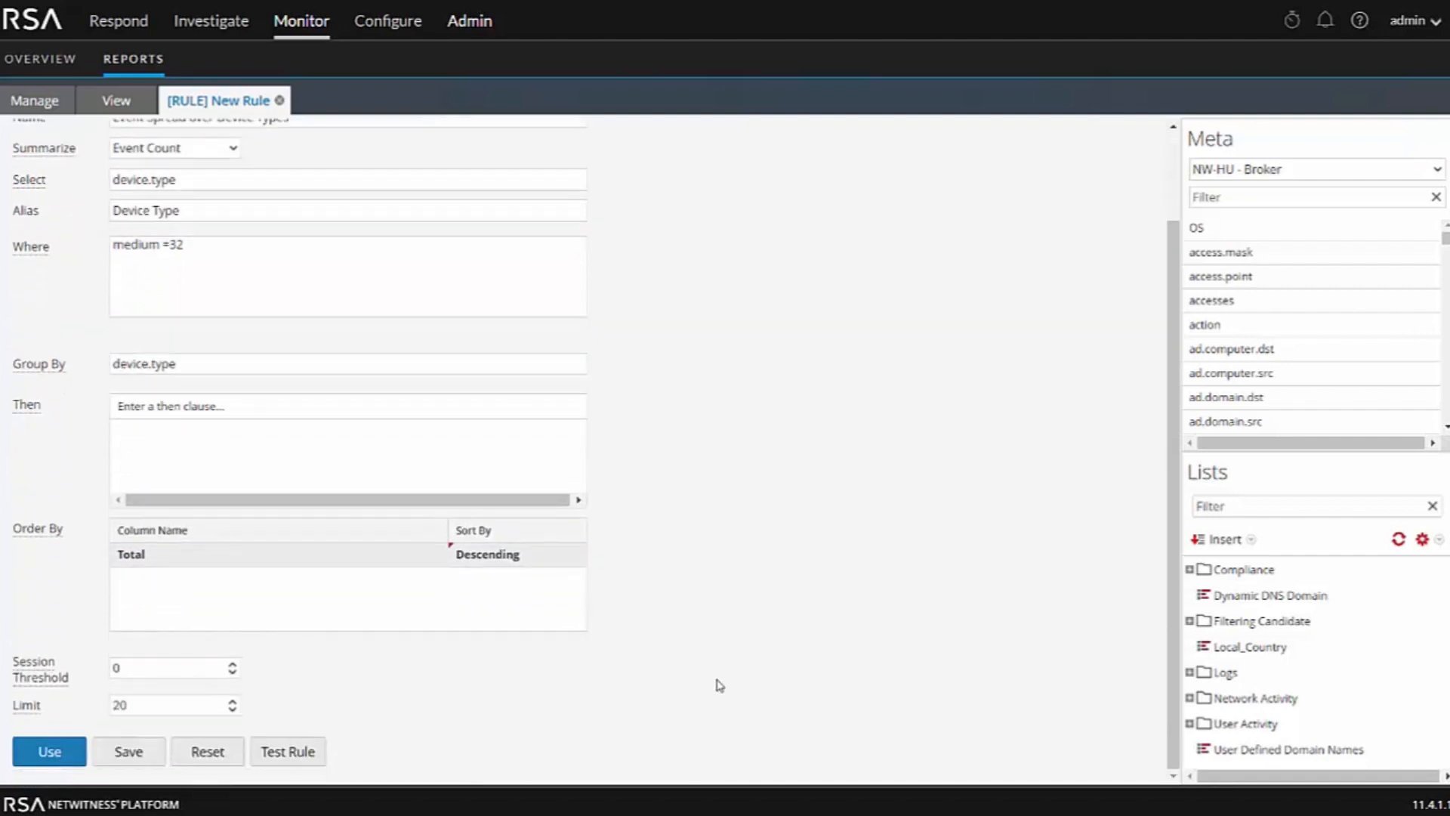
click(130, 755)
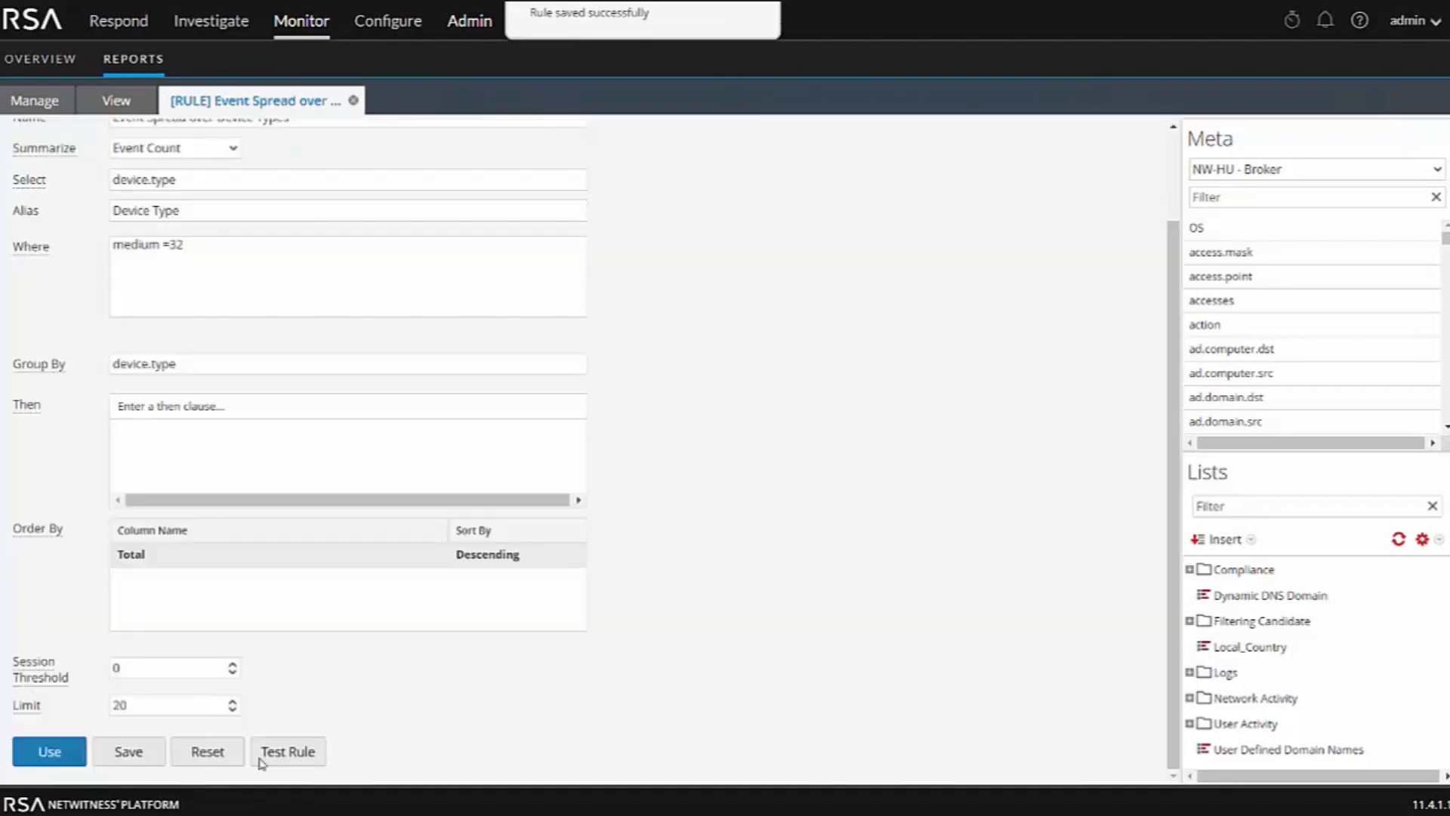
Test the rule on NW-HU - Broker in Tabular format over the past 1 hour
click(288, 751)
click(345, 198)
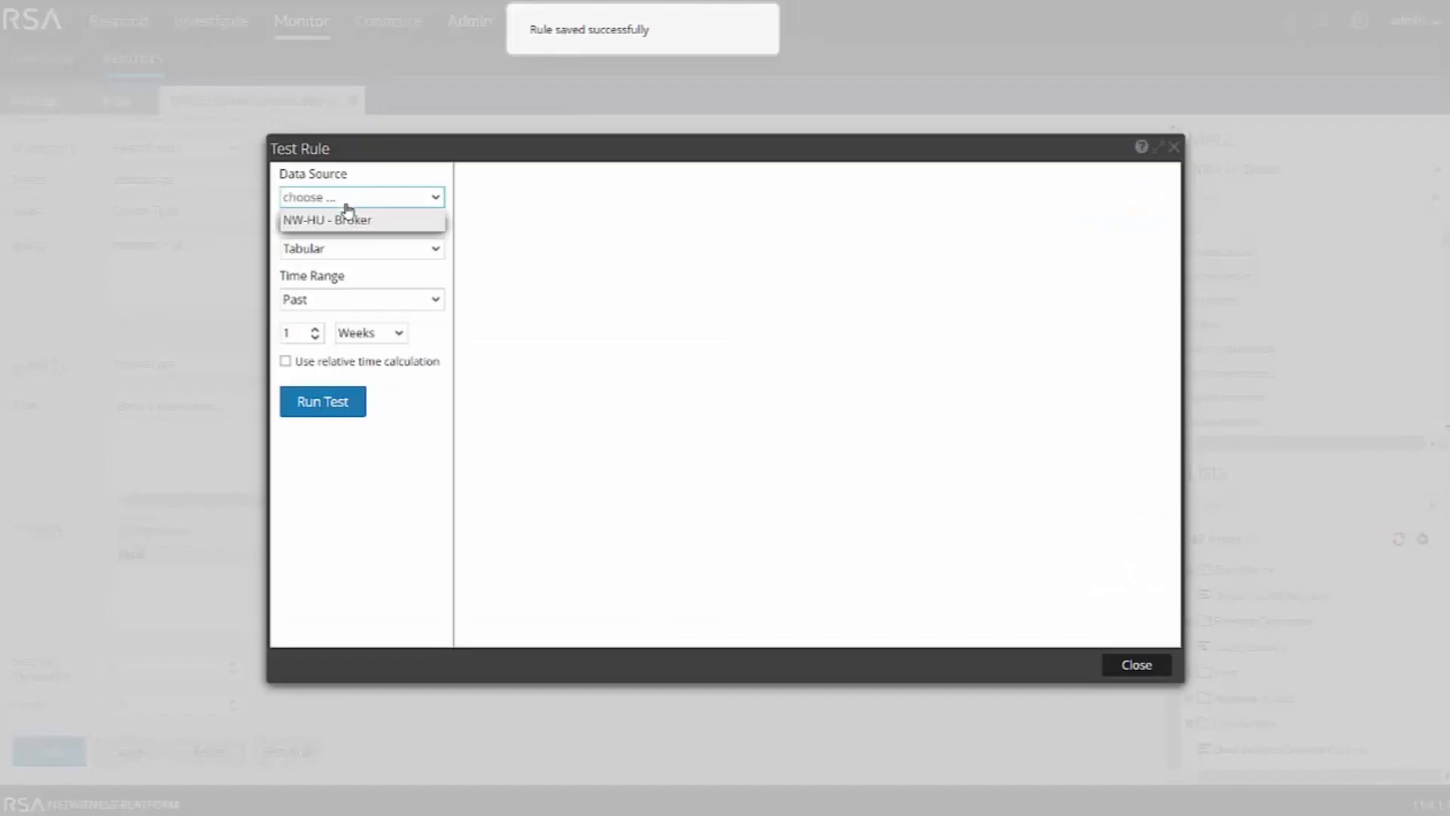
click(340, 219)
click(340, 250)
click(338, 269)
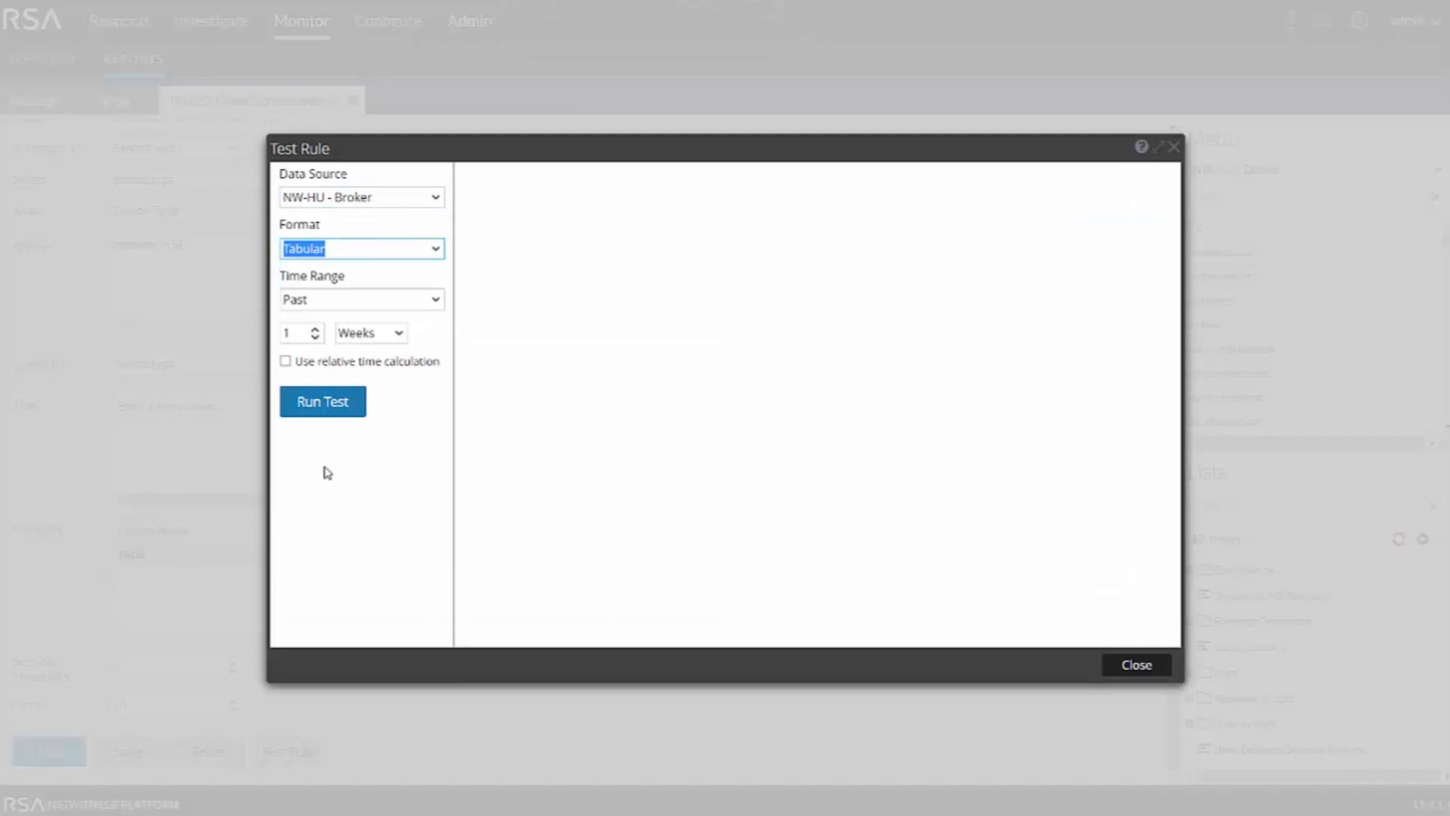
click(397, 335)
click(366, 362)
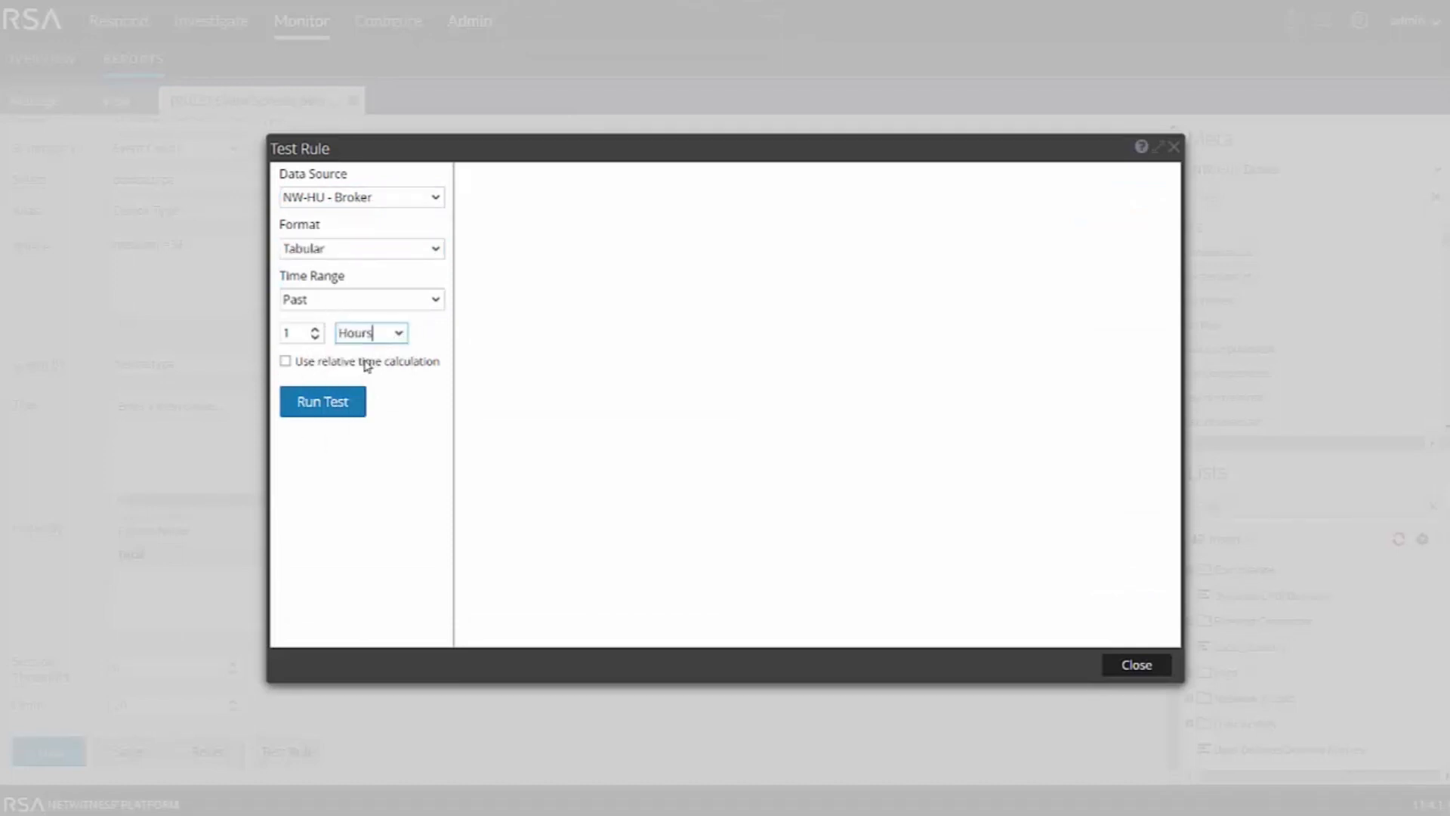
click(323, 403)
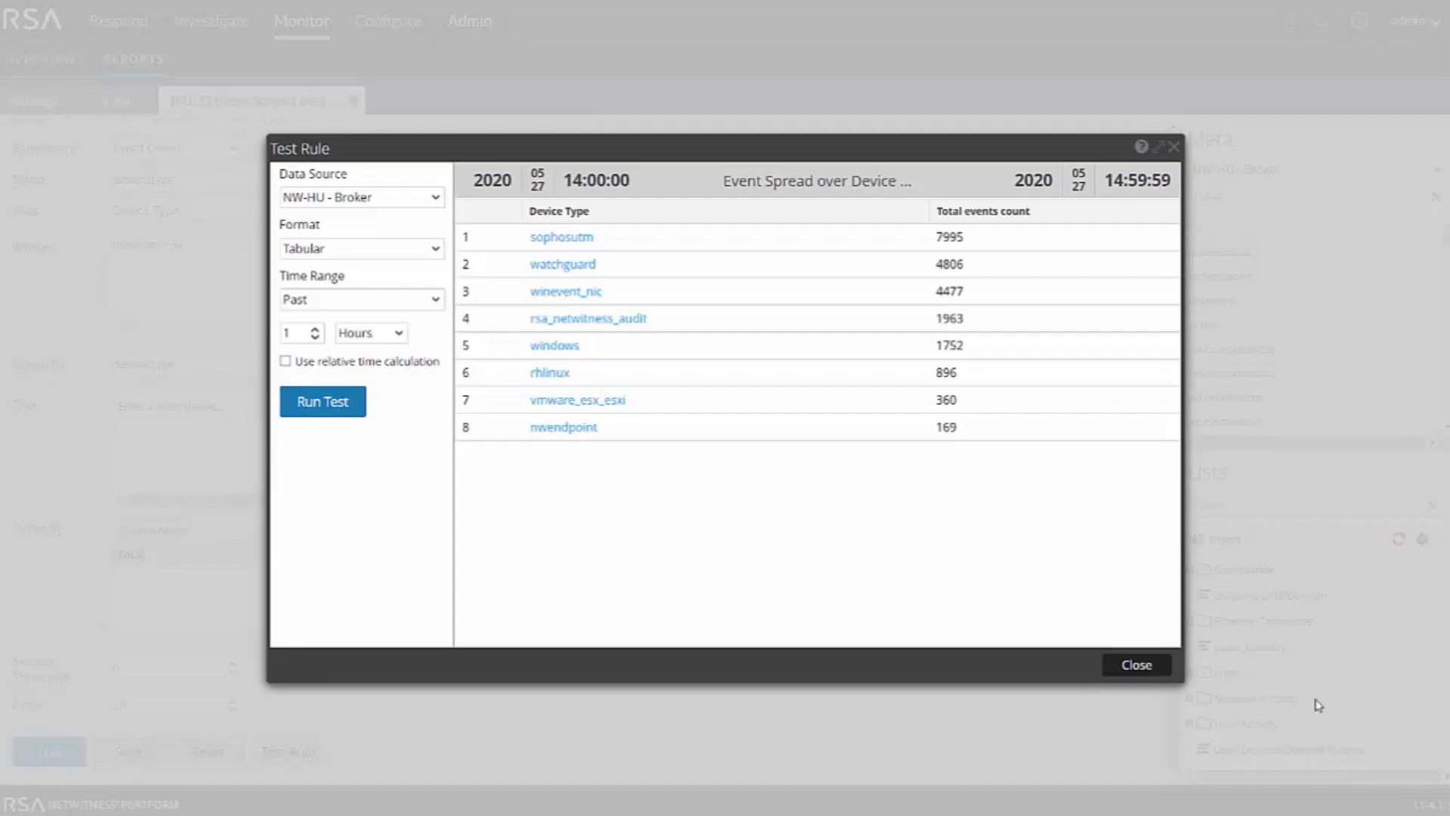
click(1138, 664)
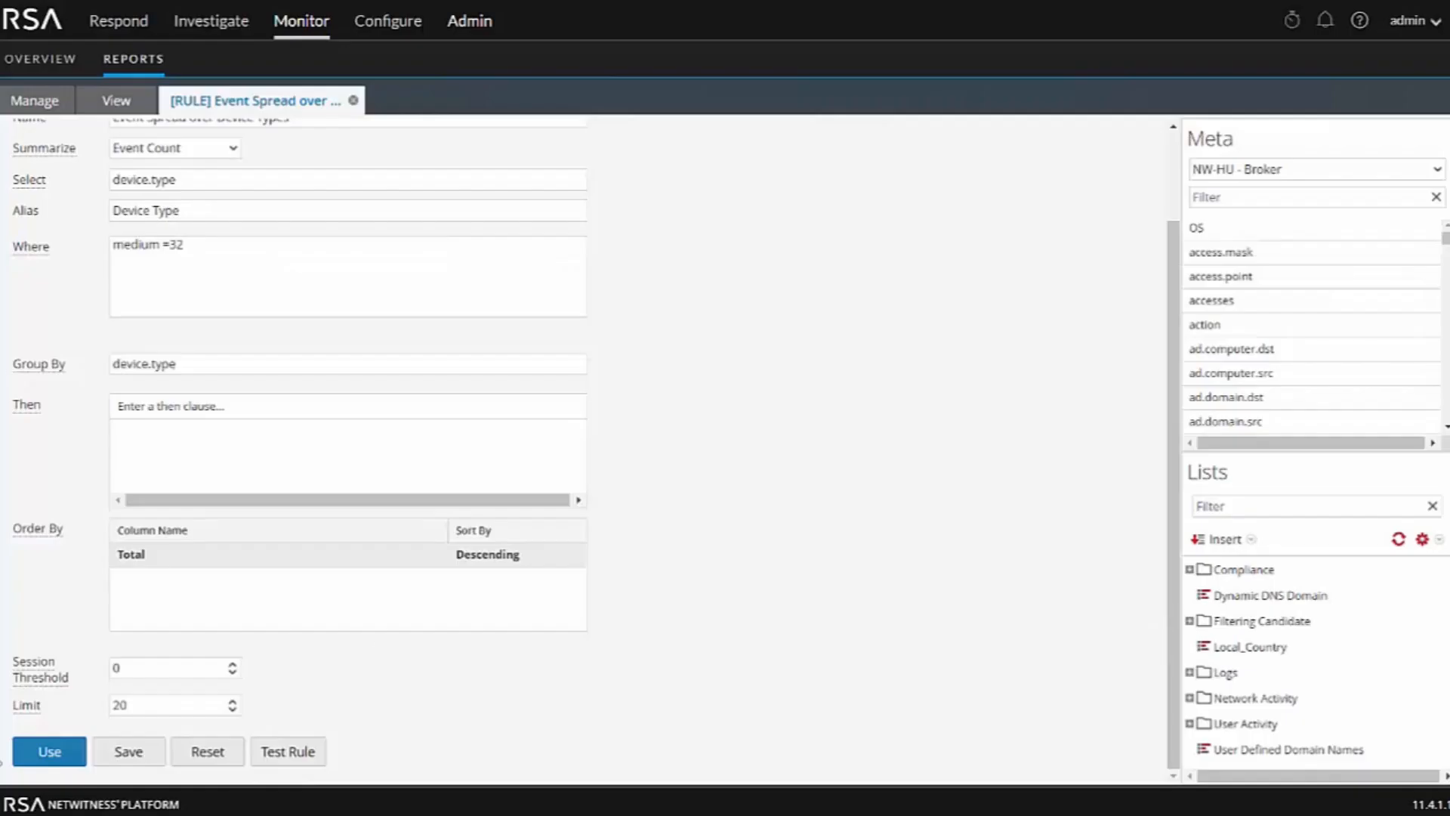
Use the rule to build a new chart named Event Spread
click(39, 761)
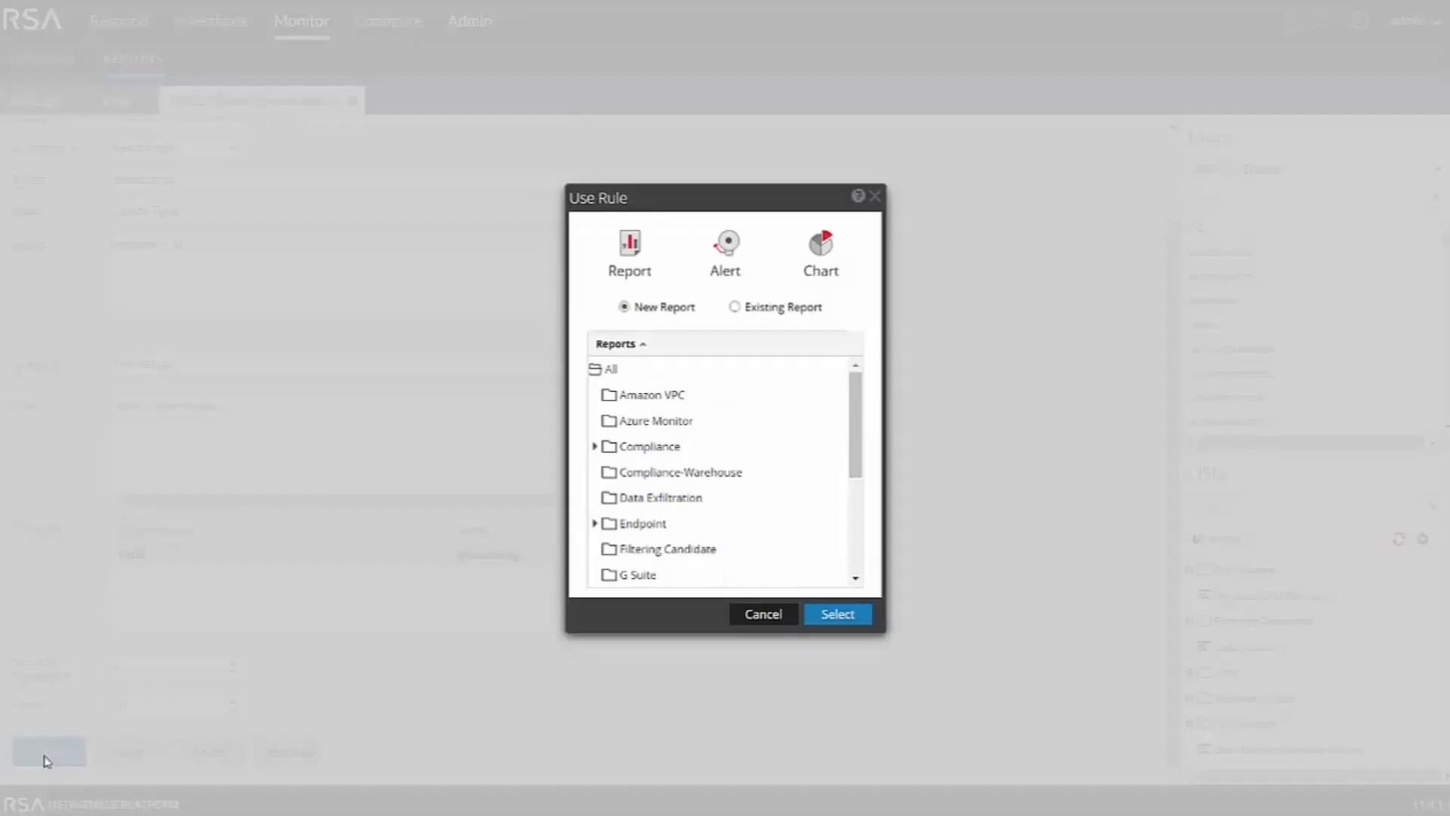
click(820, 252)
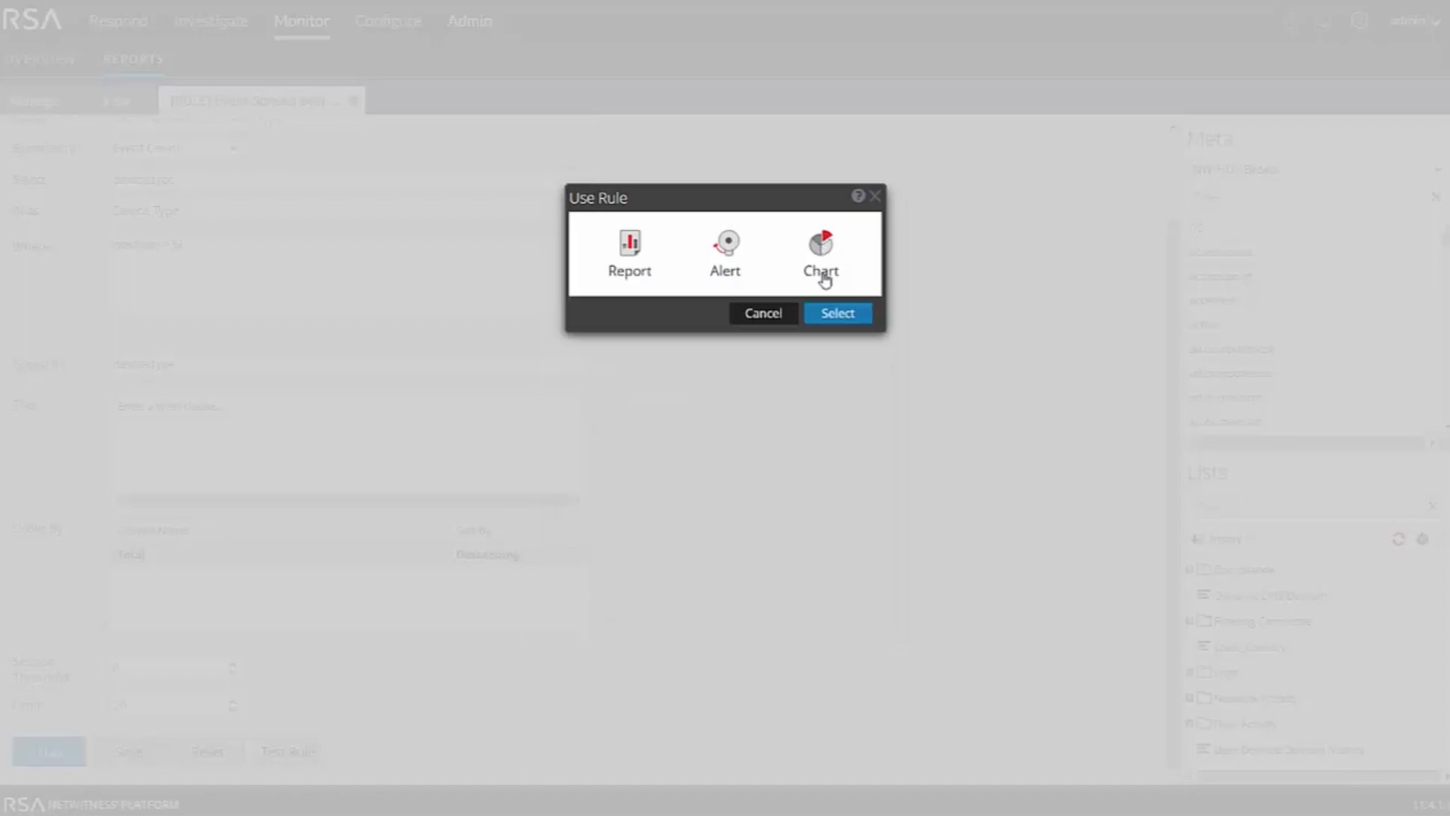
click(834, 315)
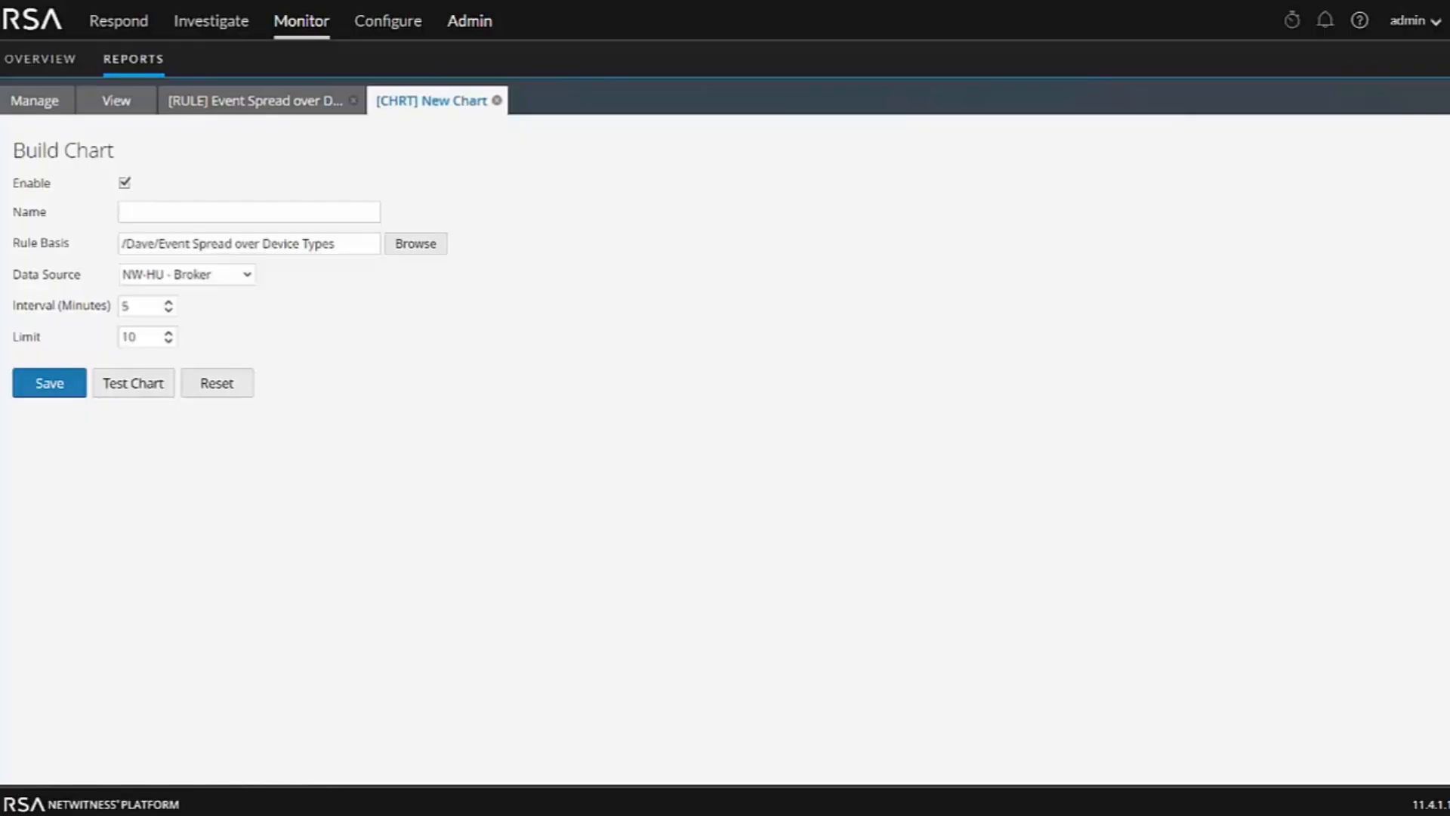
text(Event Spread)
Test the chart over the last 3 hours as a Pie chart with totals
click(131, 385)
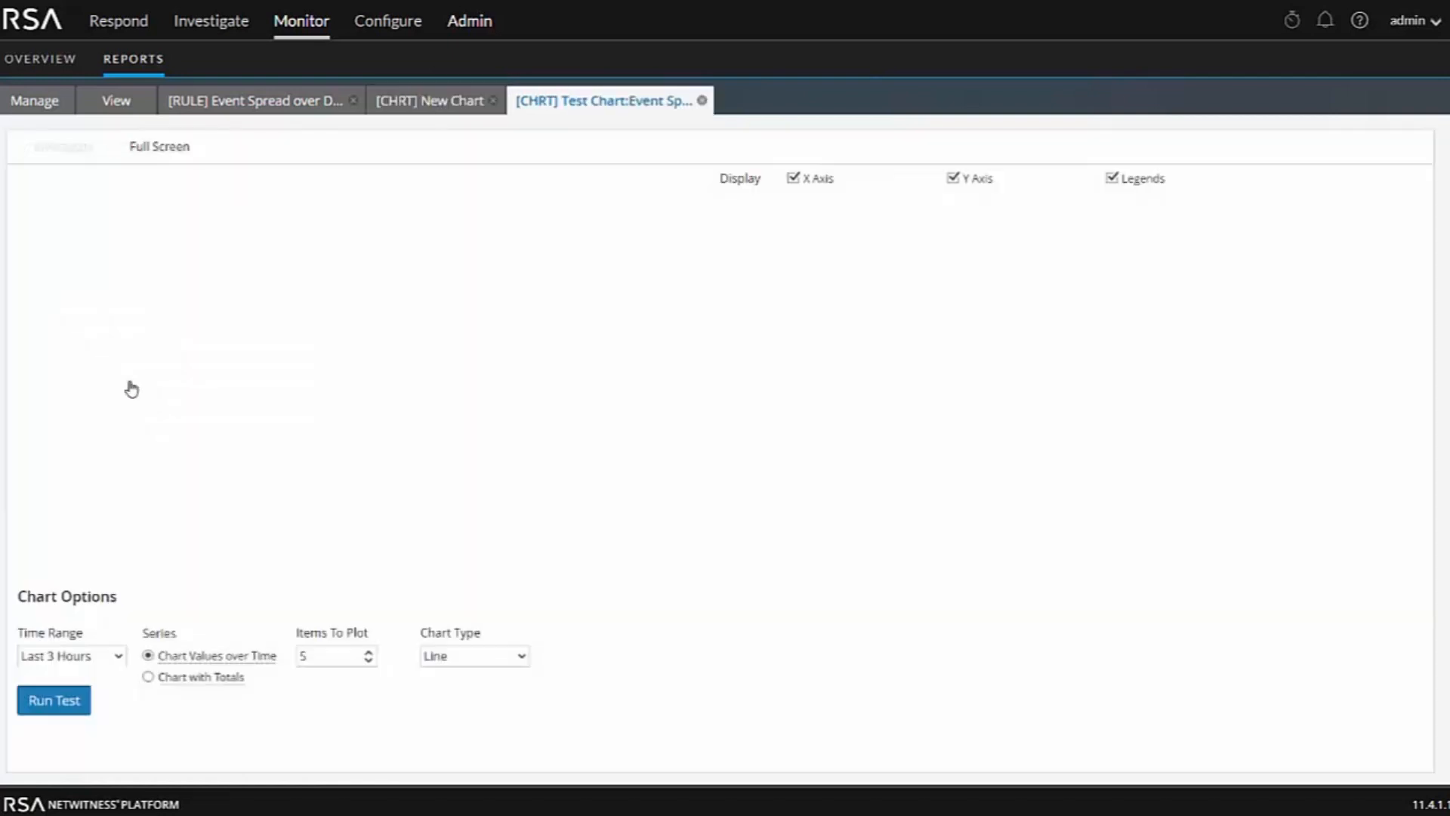
click(149, 677)
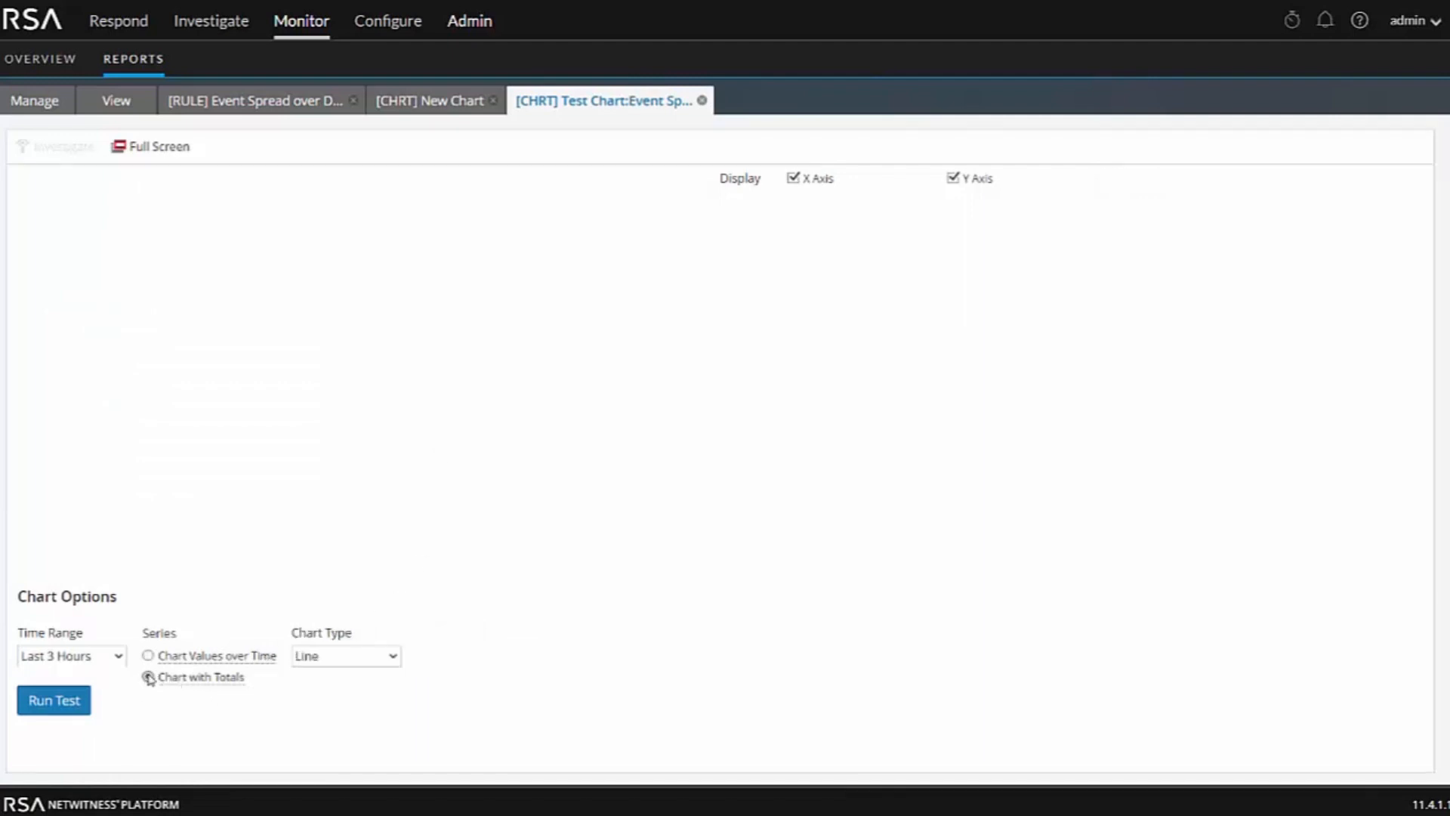
click(388, 663)
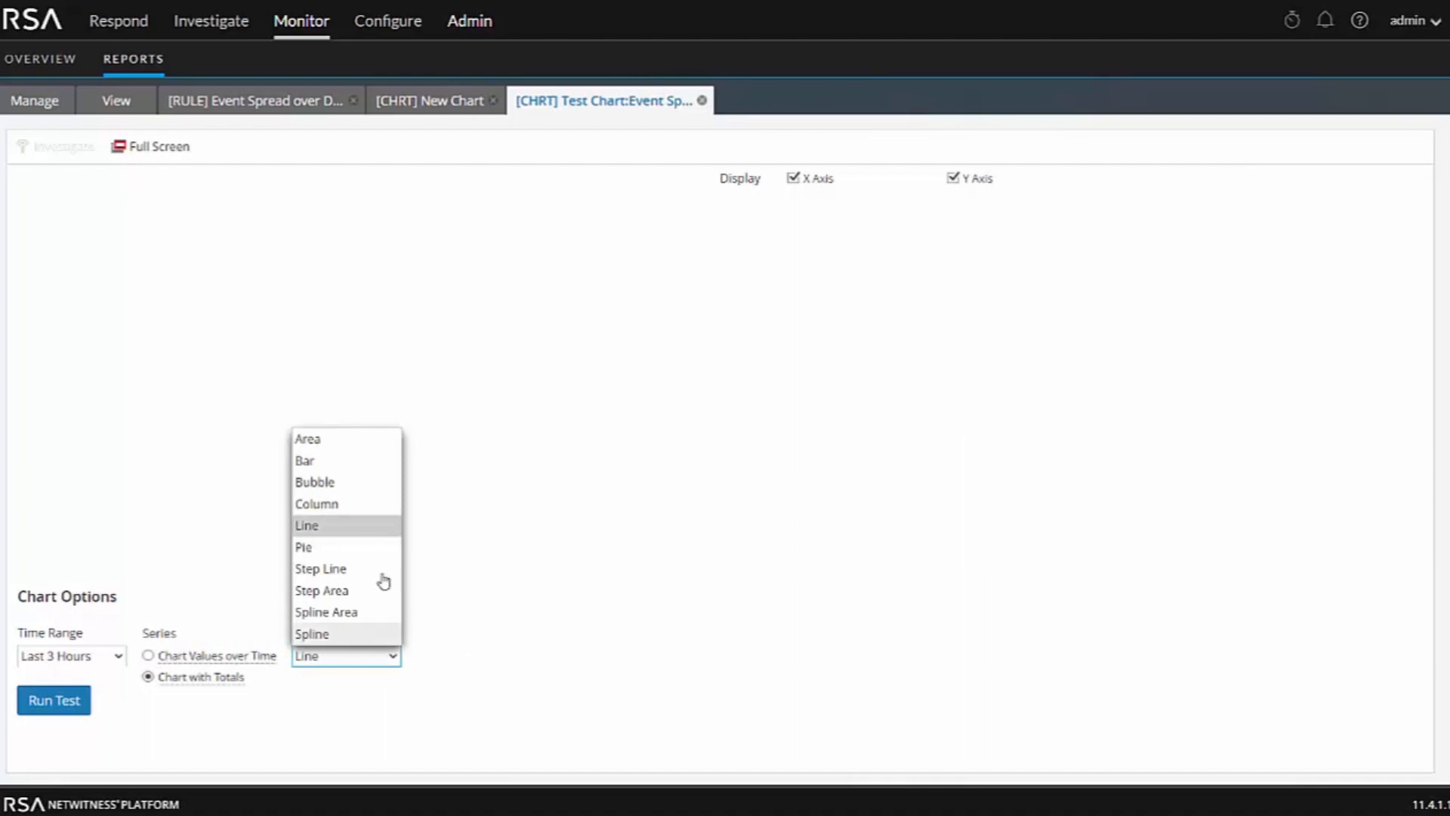
click(332, 549)
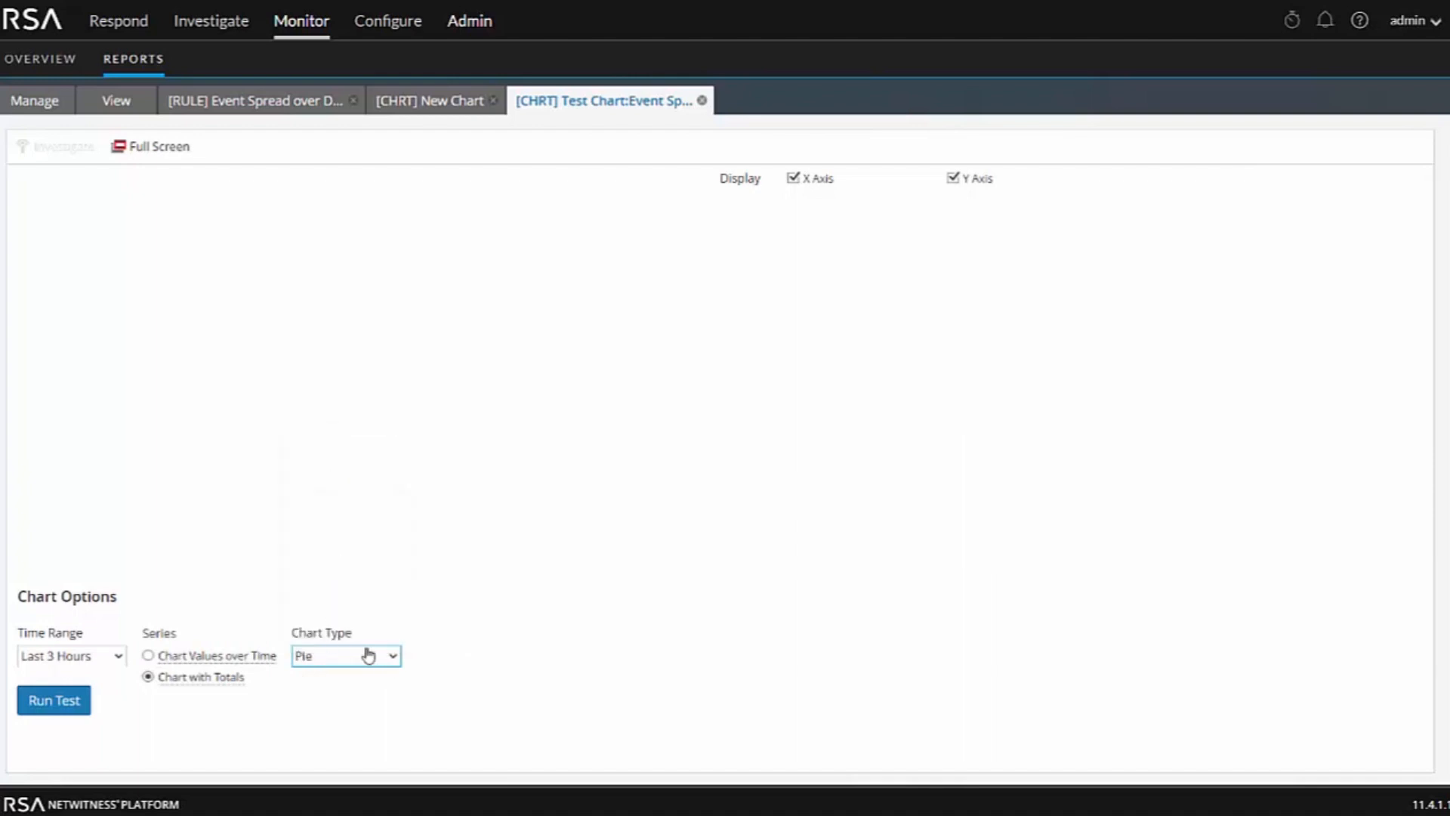
click(46, 706)
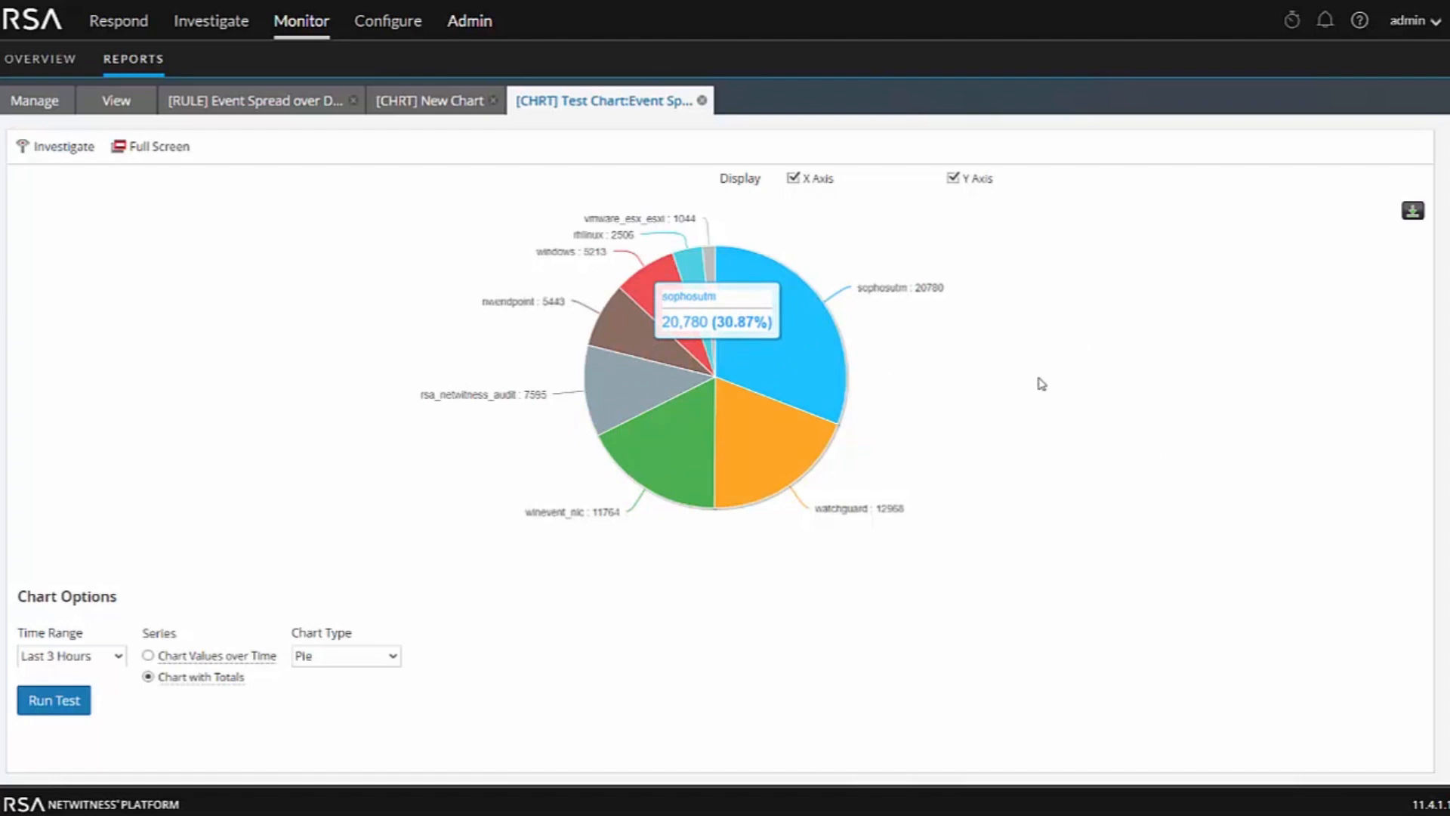
Close the chart test and save the Event Spread chart
click(700, 104)
click(50, 390)
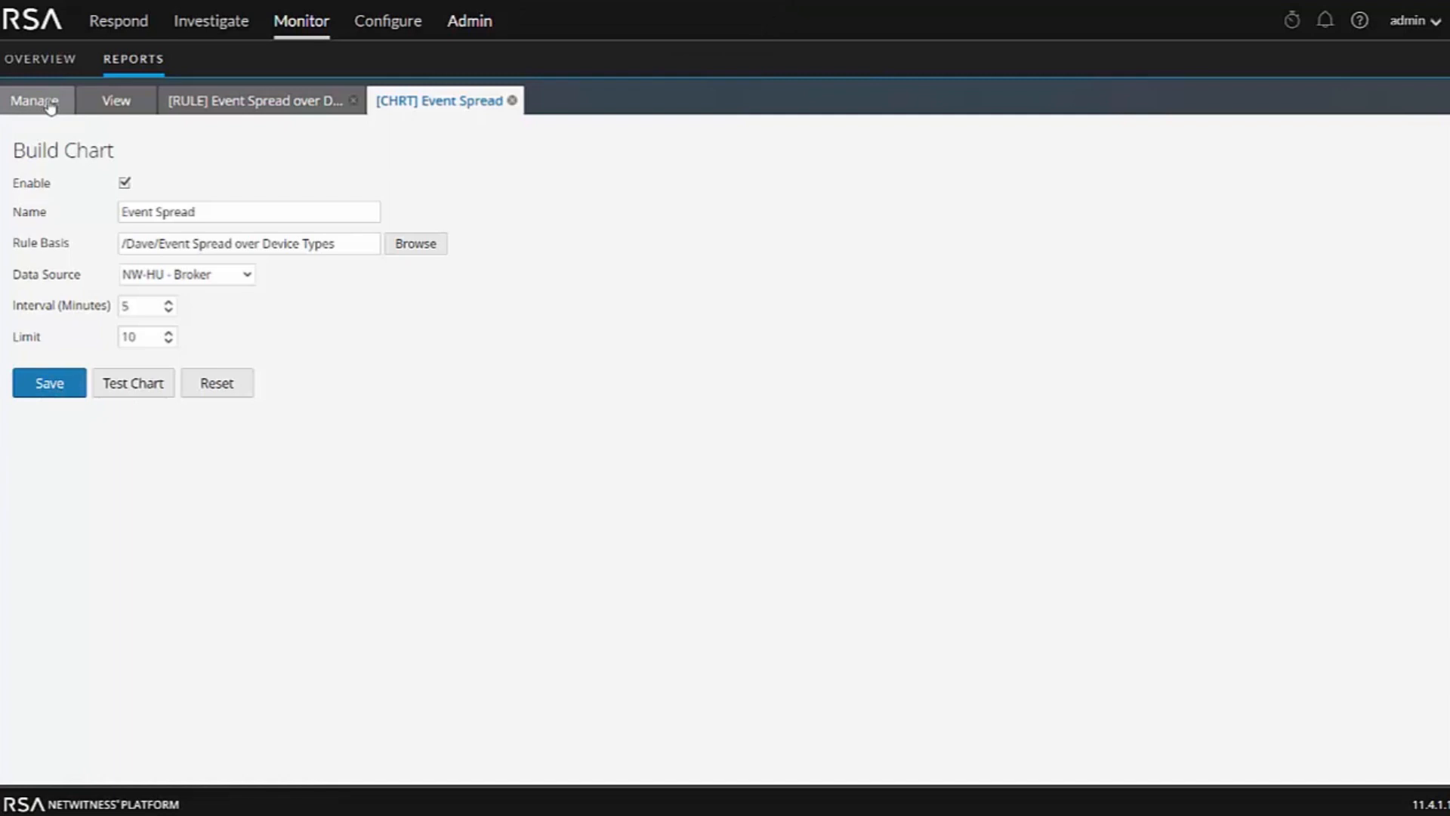
Add a Reports Realtime Chart dashlet showing the Event Spread chart as a Pie to the dashboard's empty slot
click(55, 61)
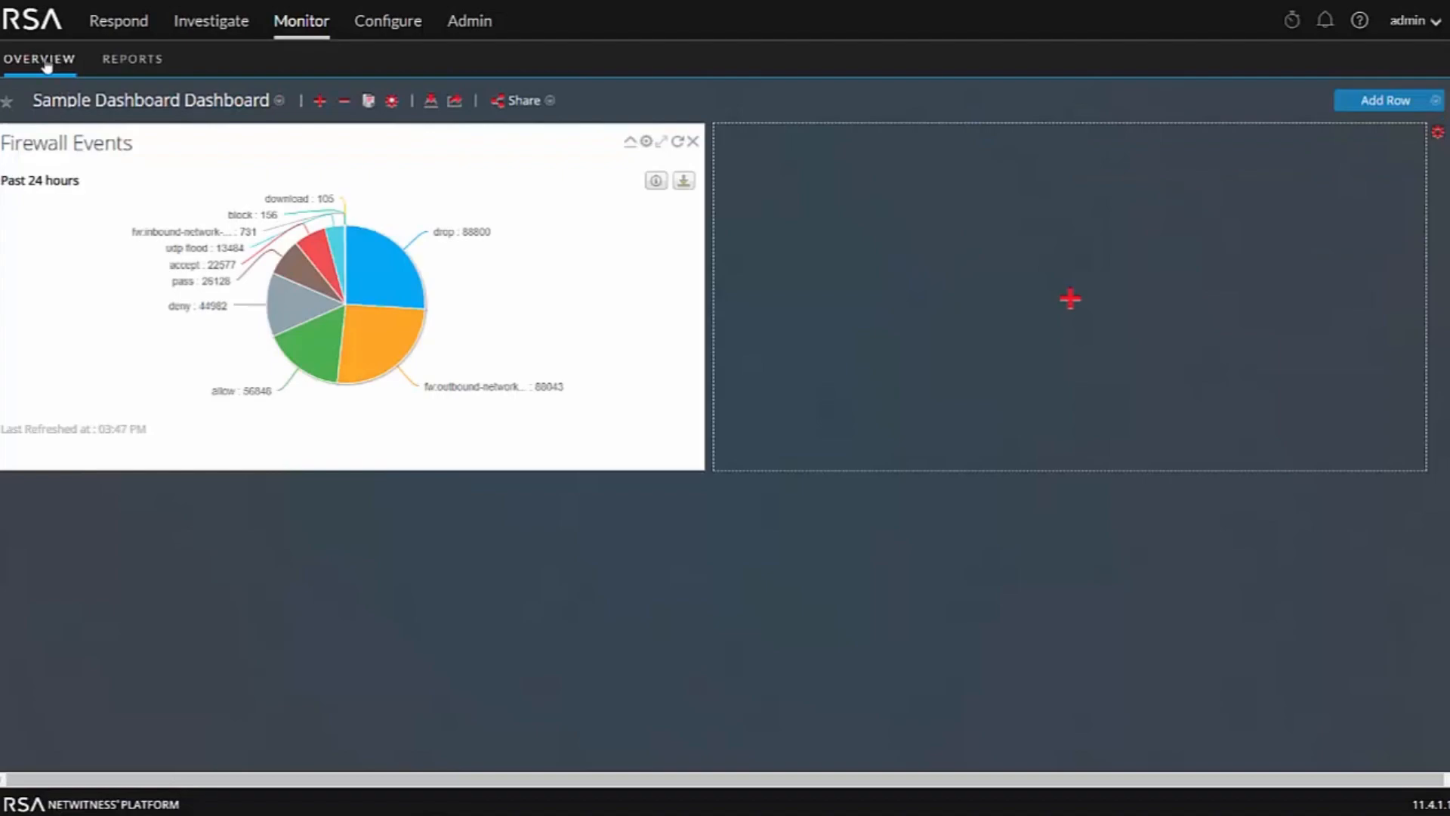
click(1077, 303)
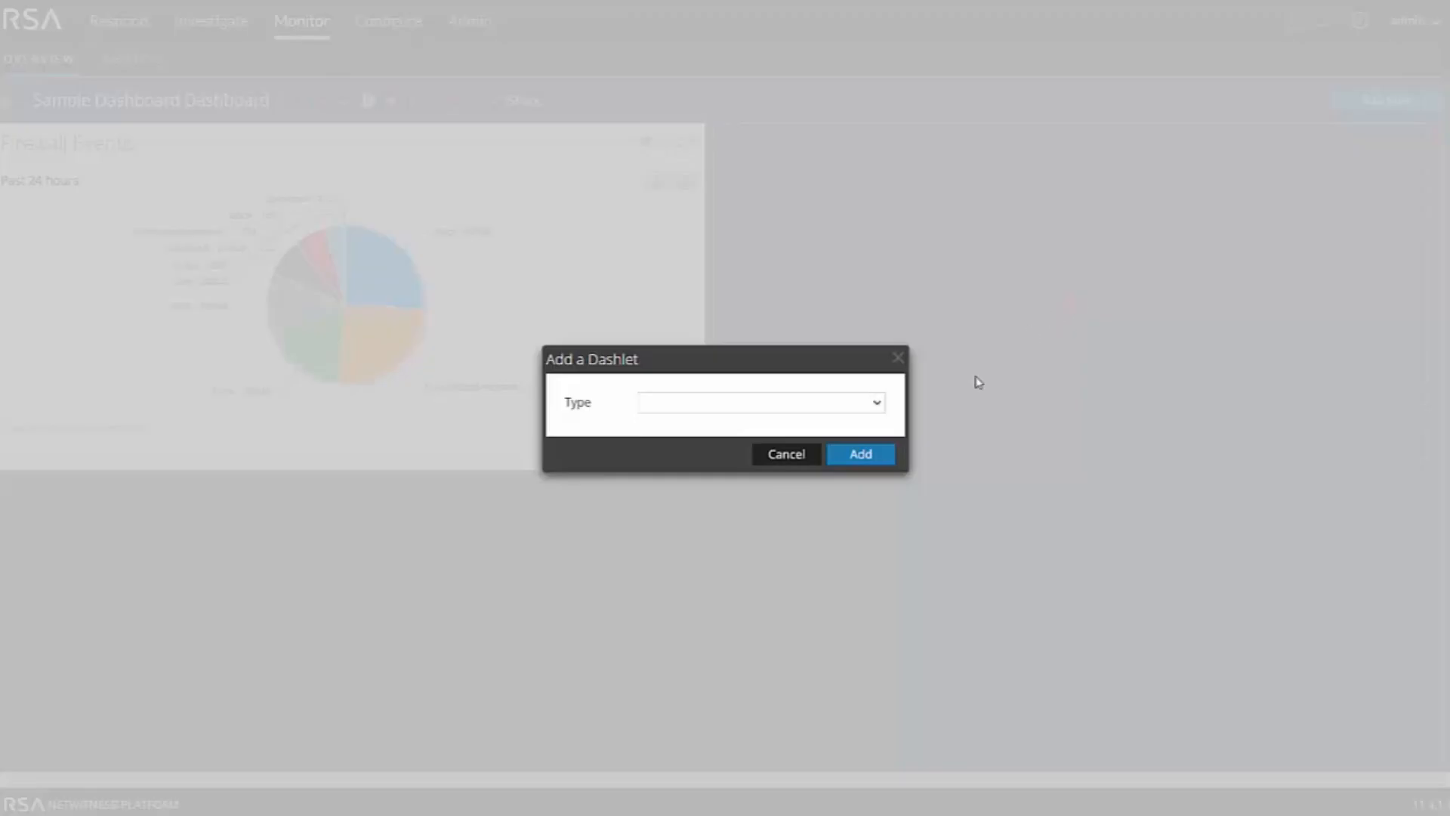
click(875, 404)
scroll(835, 567, down, 5)
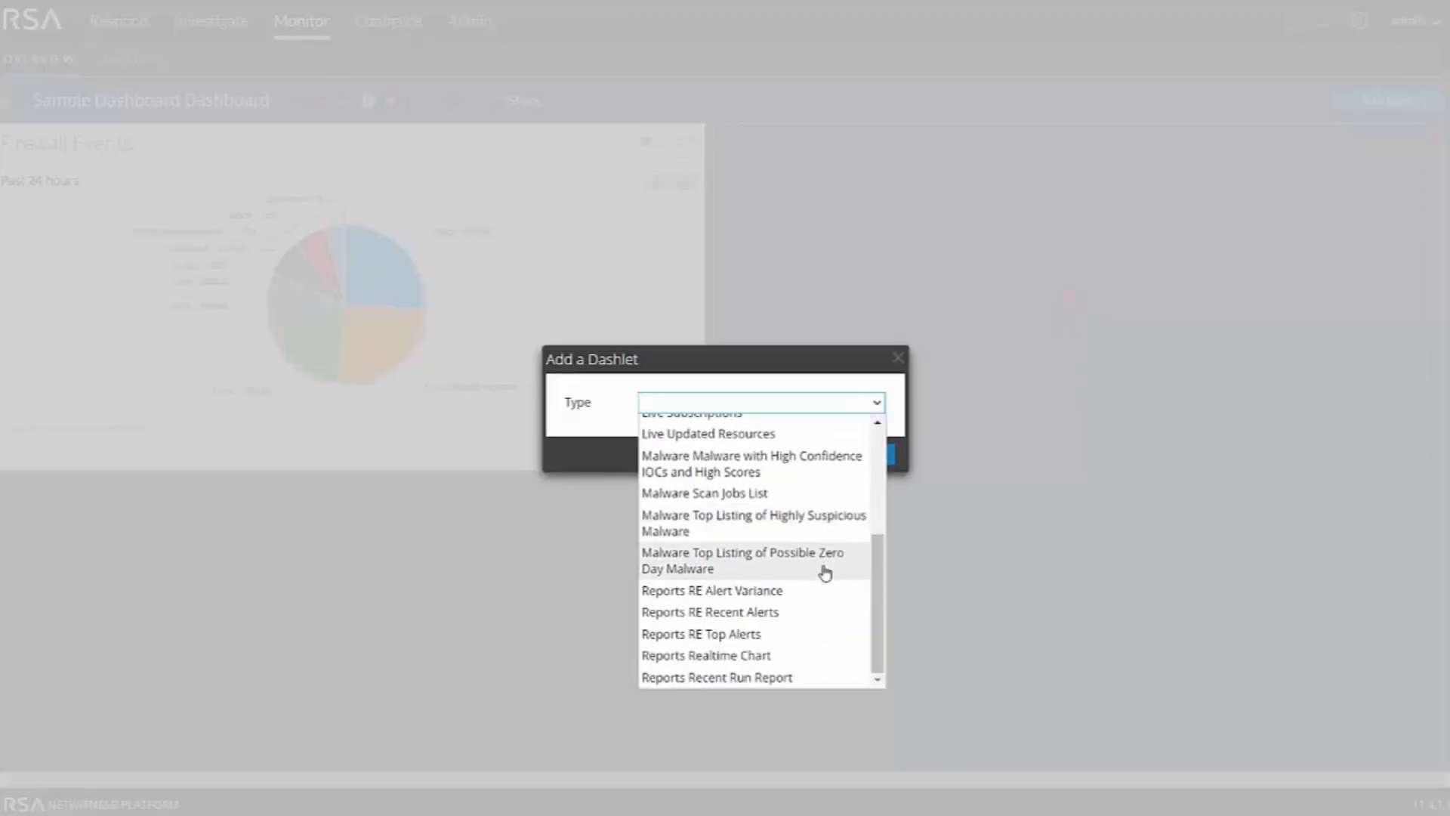
click(746, 657)
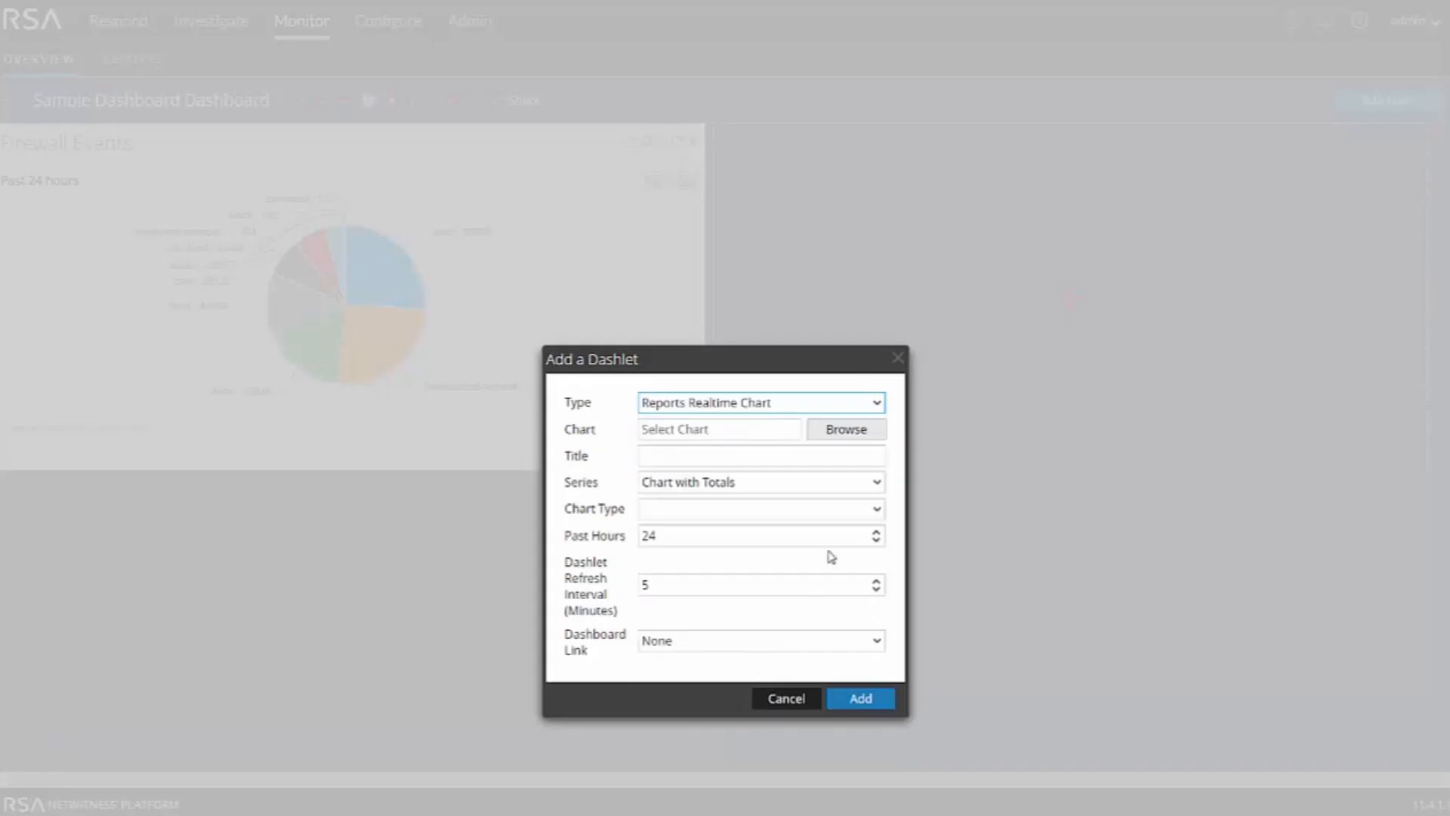
click(843, 432)
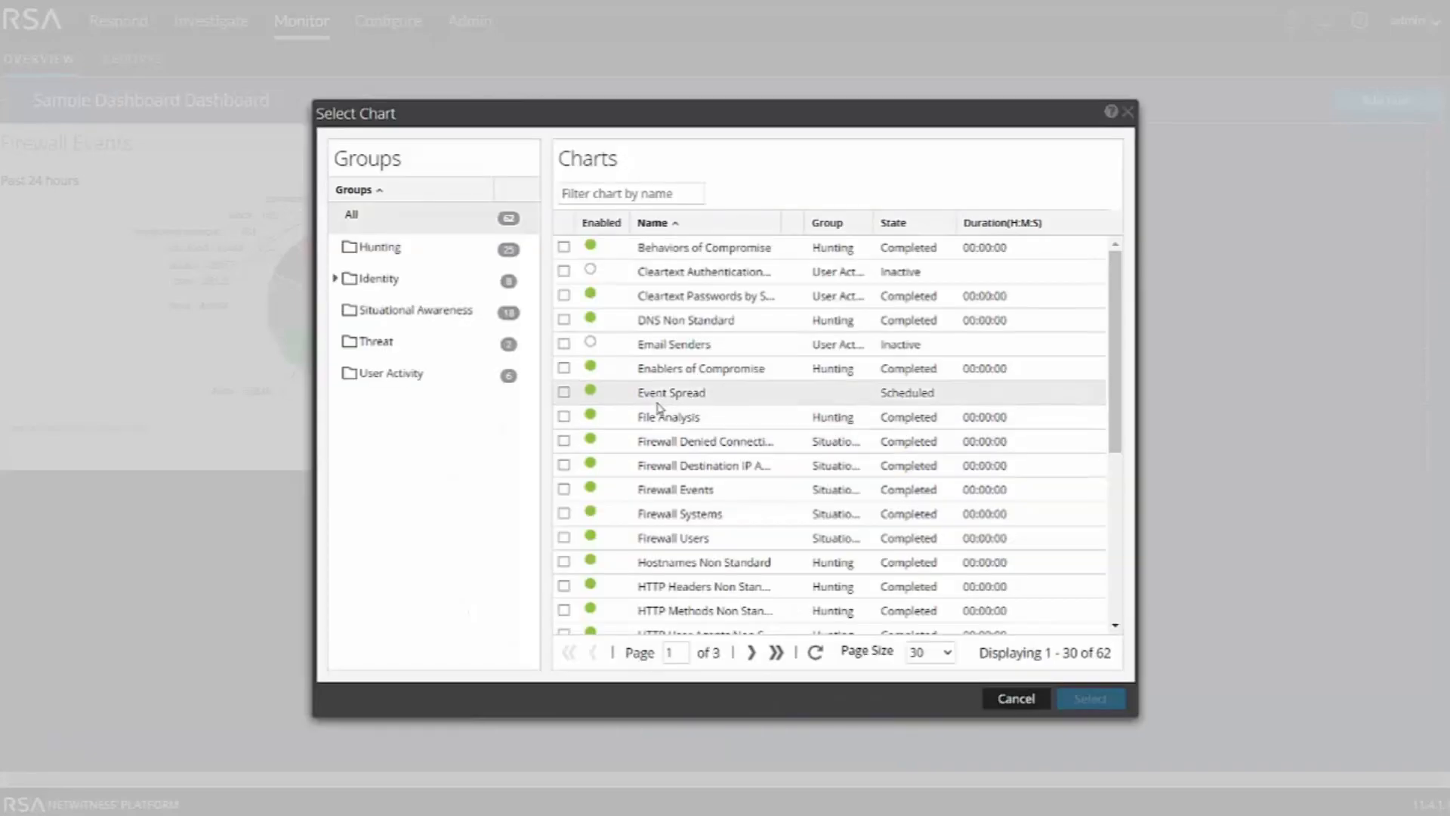
click(563, 392)
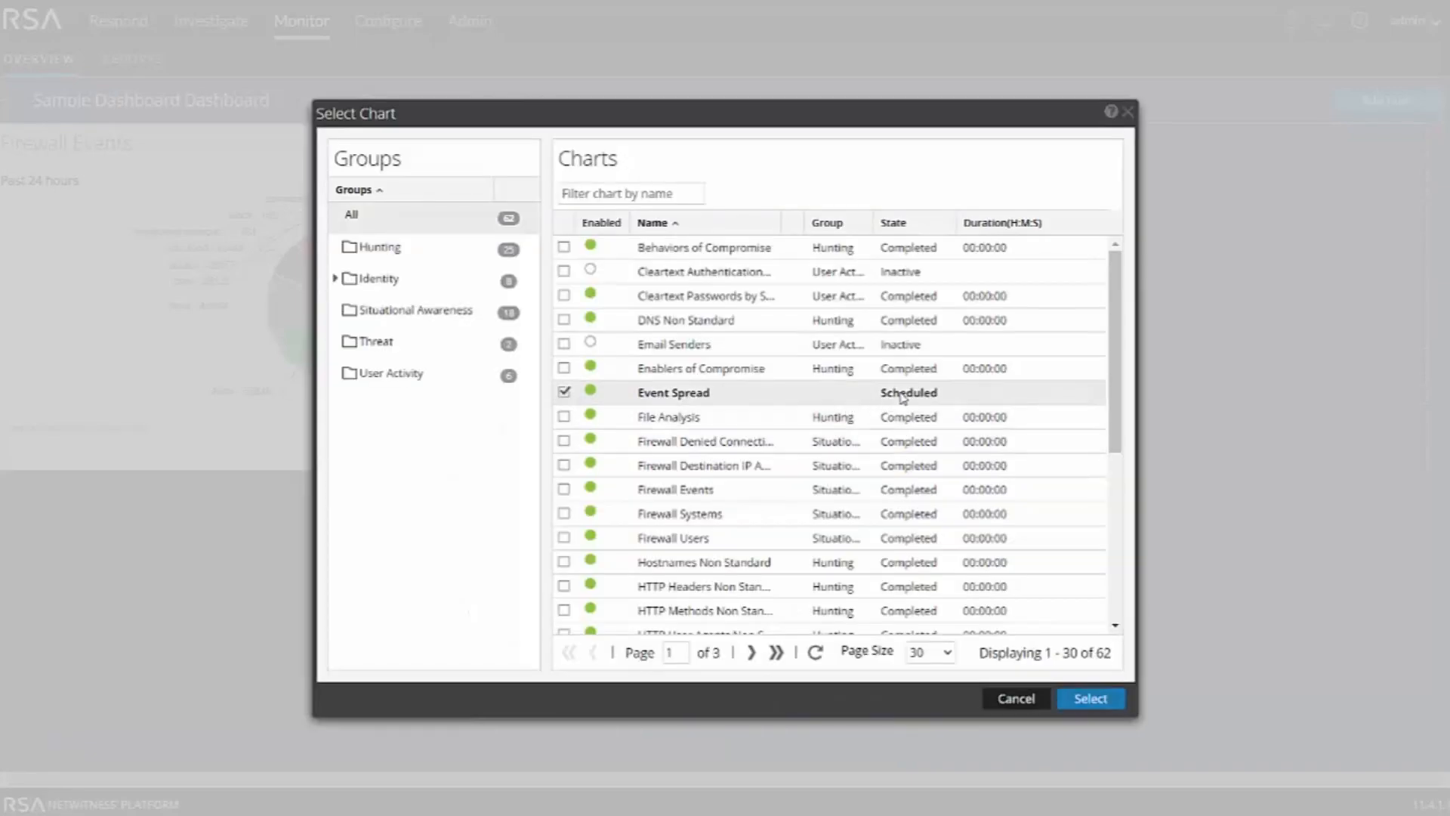
click(1092, 699)
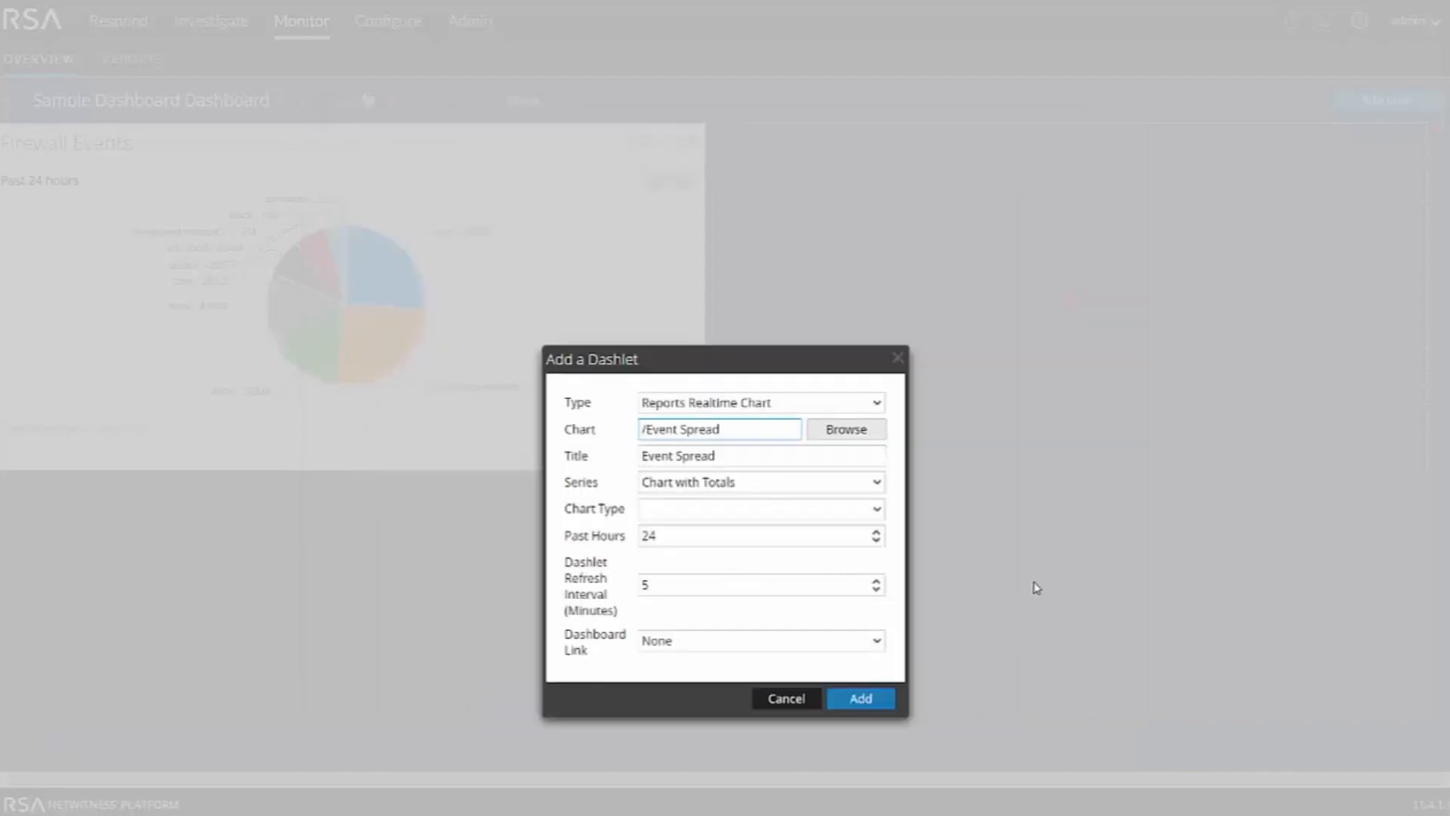
click(874, 510)
click(656, 554)
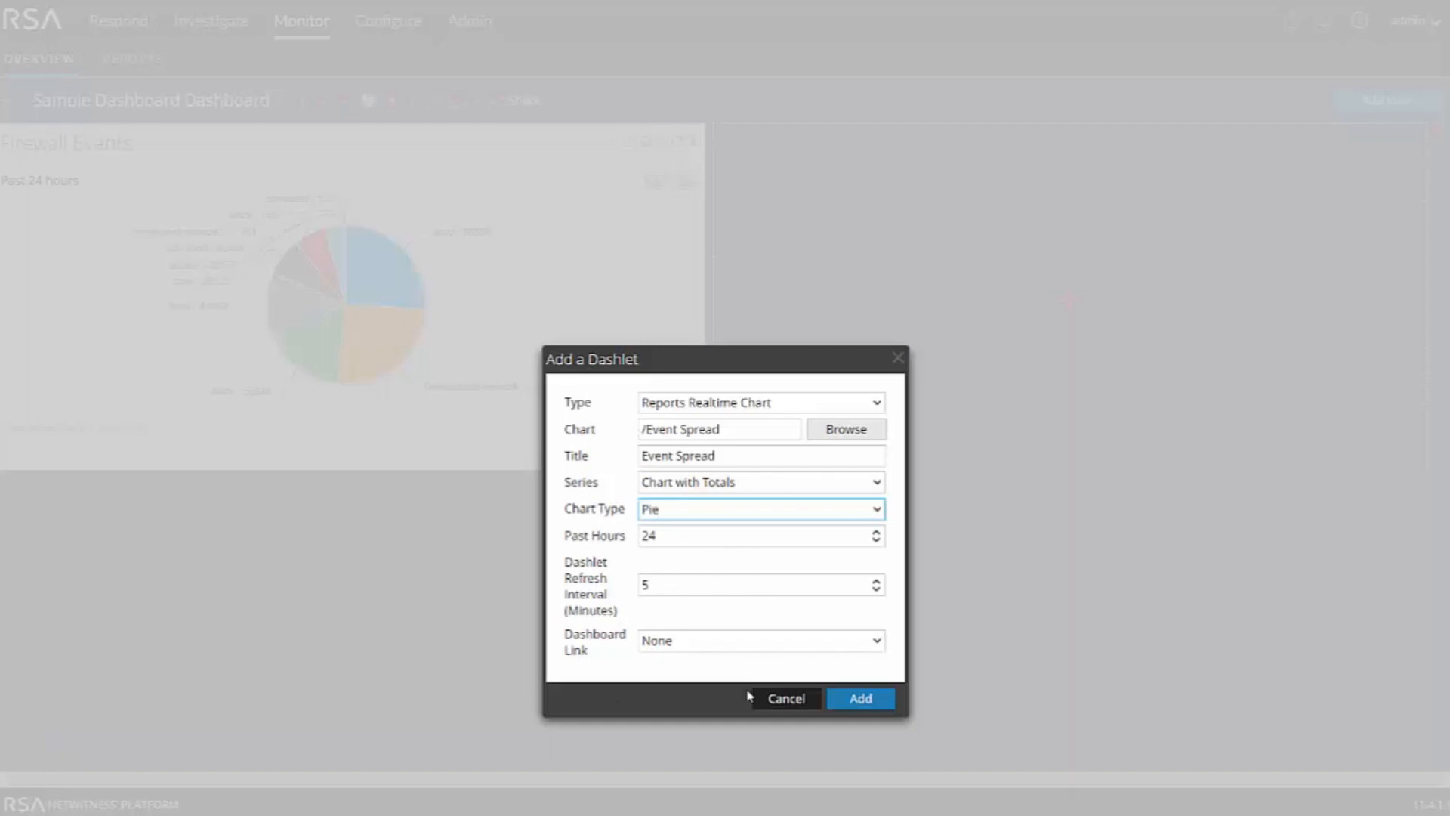
click(862, 702)
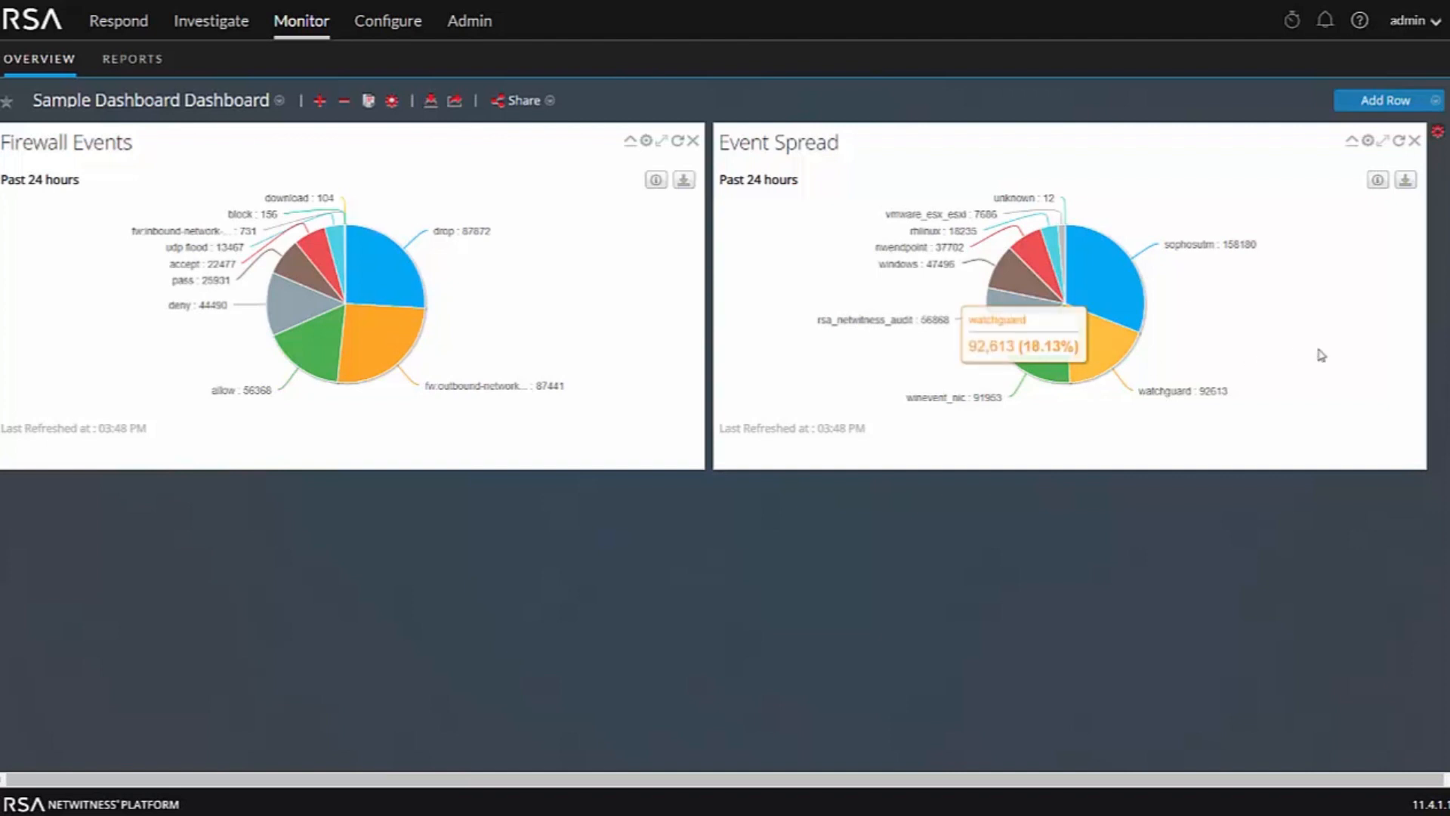
Change the Event Spread dashlet's chart type to Column
click(1369, 142)
click(881, 400)
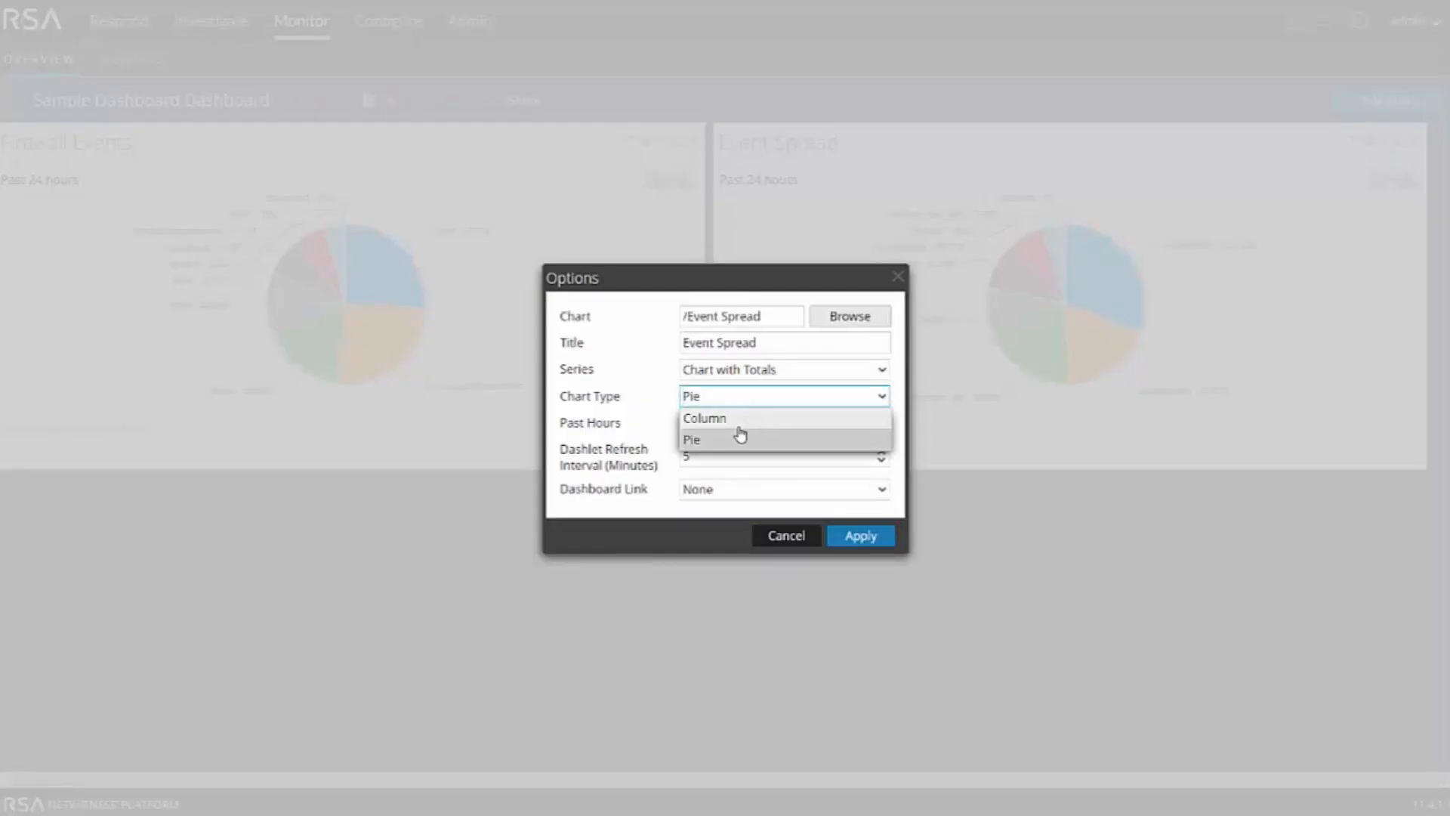
click(741, 418)
click(864, 544)
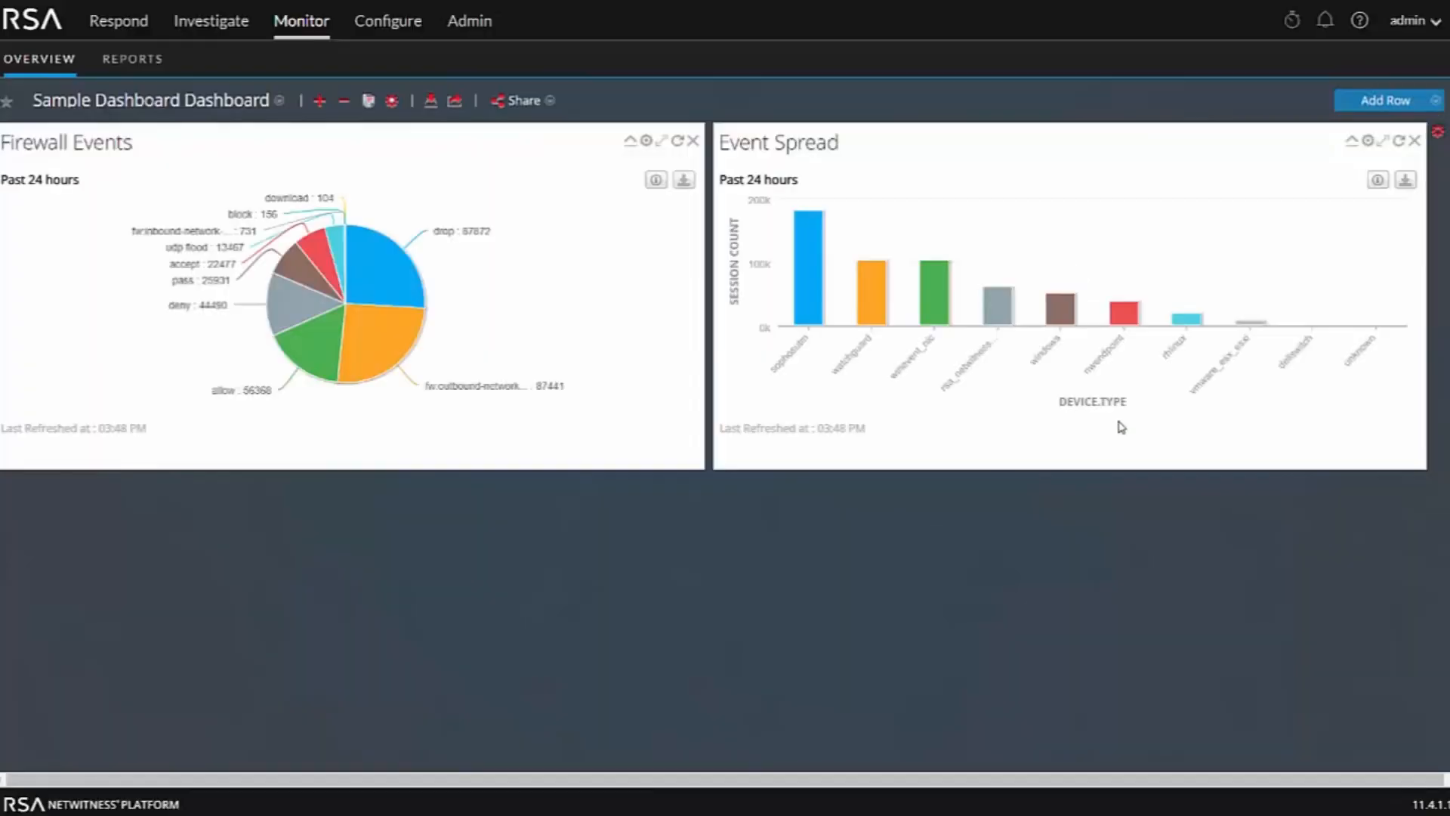